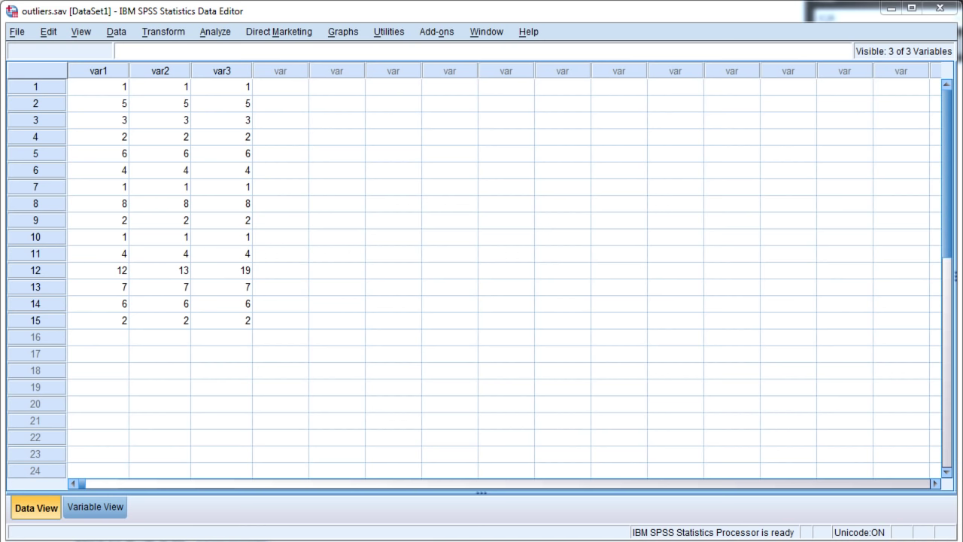
# Select the var1 column and extend the selection across var2 and var3 in the data
pyautogui.click(113, 91)
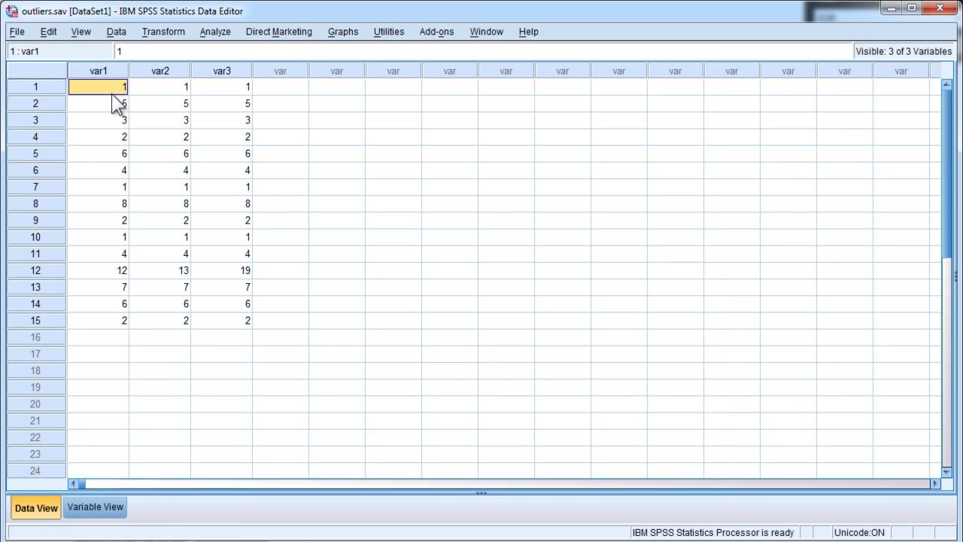
pyautogui.click(103, 71)
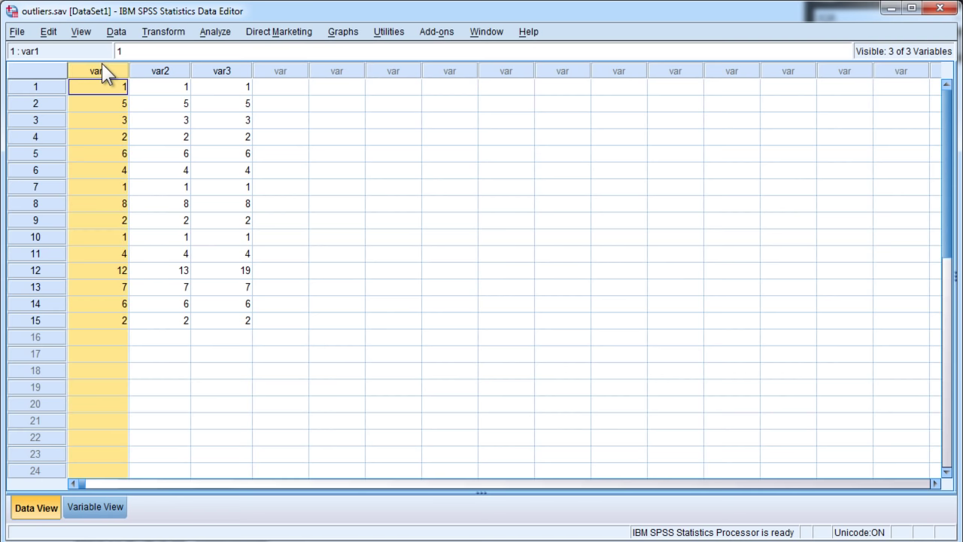
pyautogui.moveTo(162, 71); pyautogui.dragTo(211, 74)
pyautogui.click(153, 88)
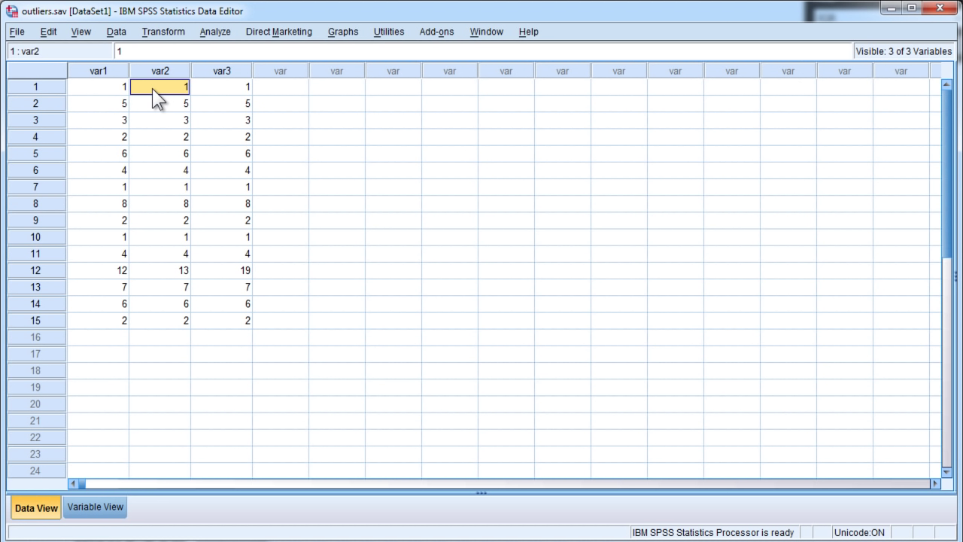
# Run Explore with var1 replacing var2 as the only dependent variable
pyautogui.click(214, 33)
pyautogui.moveTo(251, 75)
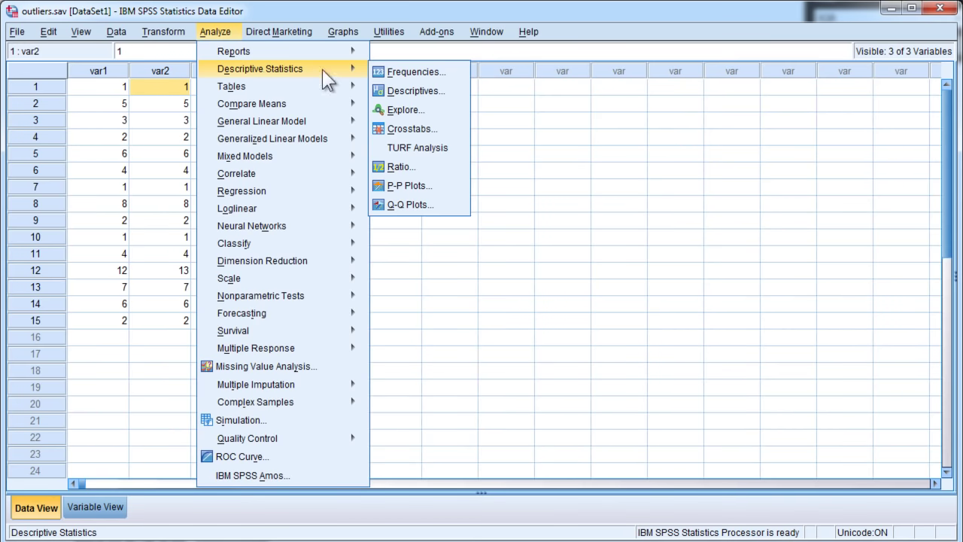
pyautogui.click(410, 113)
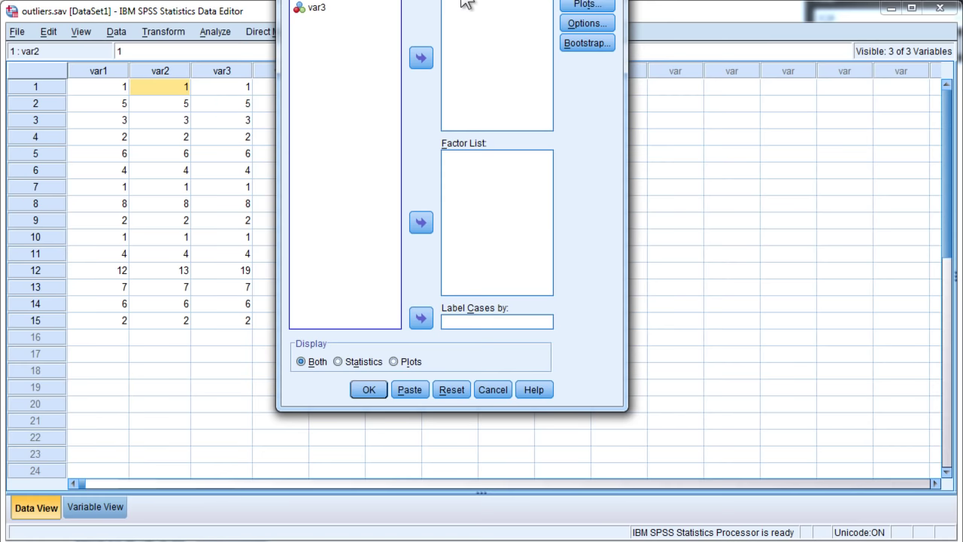
pyautogui.click(421, 58)
pyautogui.click(426, 52)
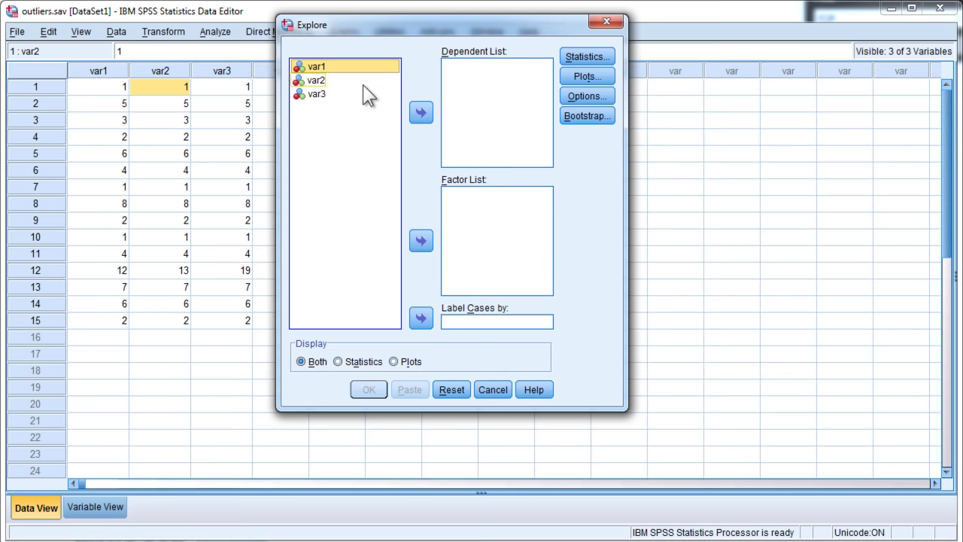
pyautogui.click(420, 113)
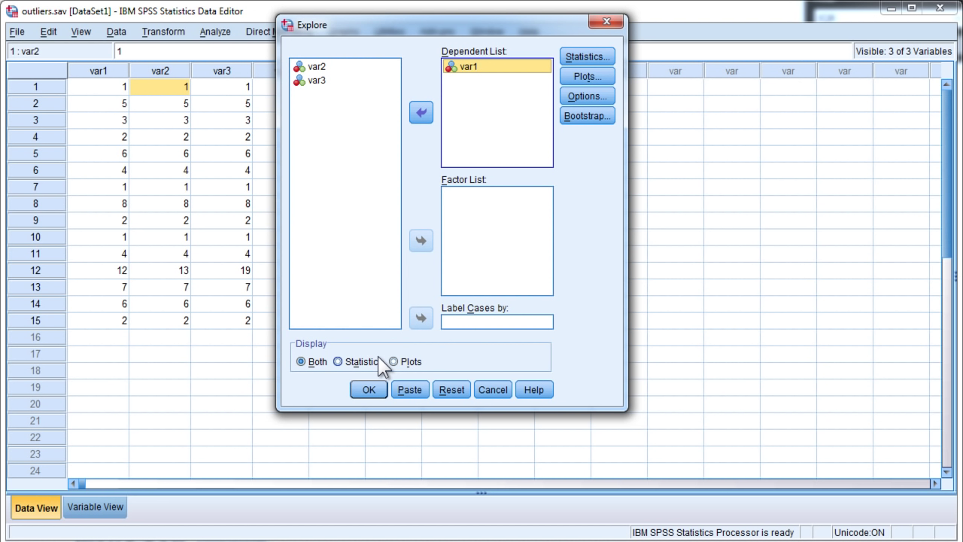
pyautogui.click(370, 388)
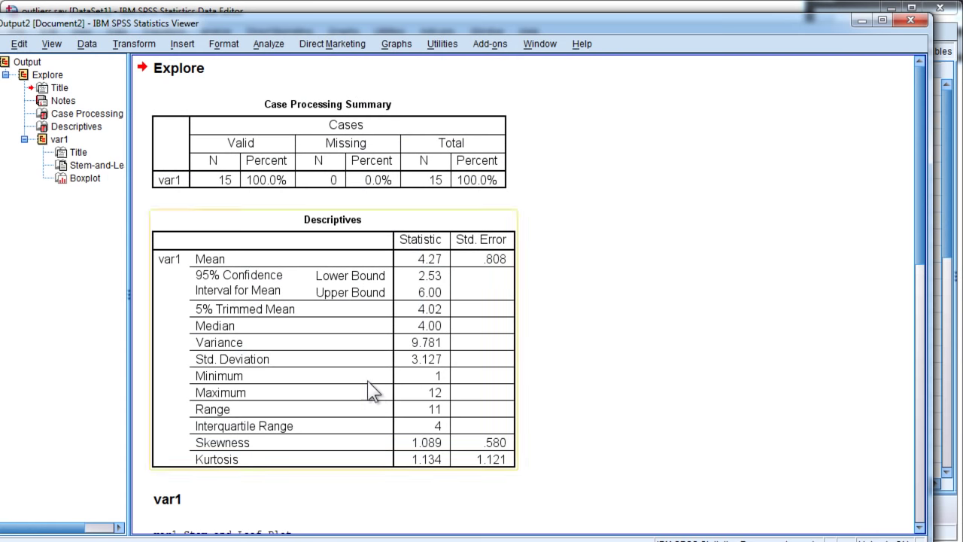
# Scroll to the var1 boxplot (median 4, box 2–6, whiskers 1 to 12) and select it
pyautogui.scroll(-5, 613, 278)
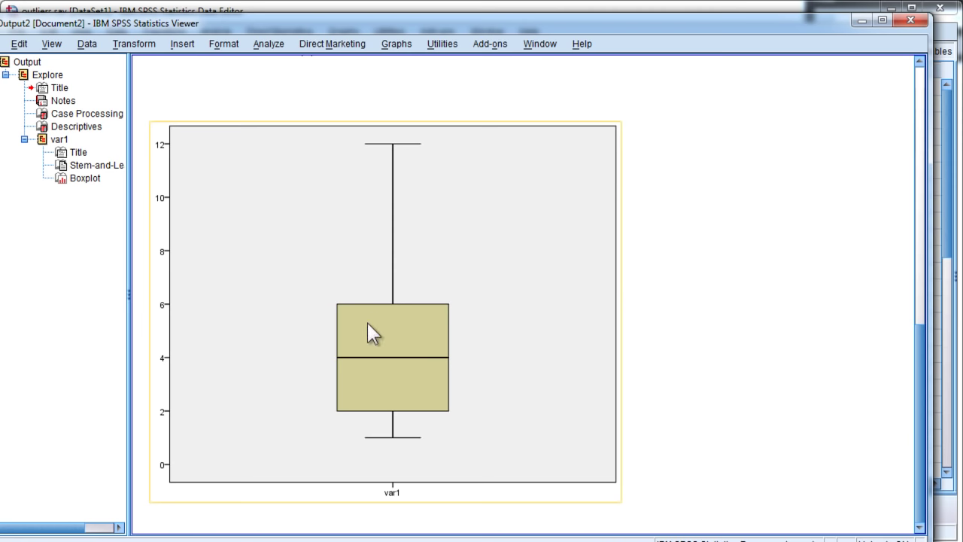
pyautogui.click(199, 273)
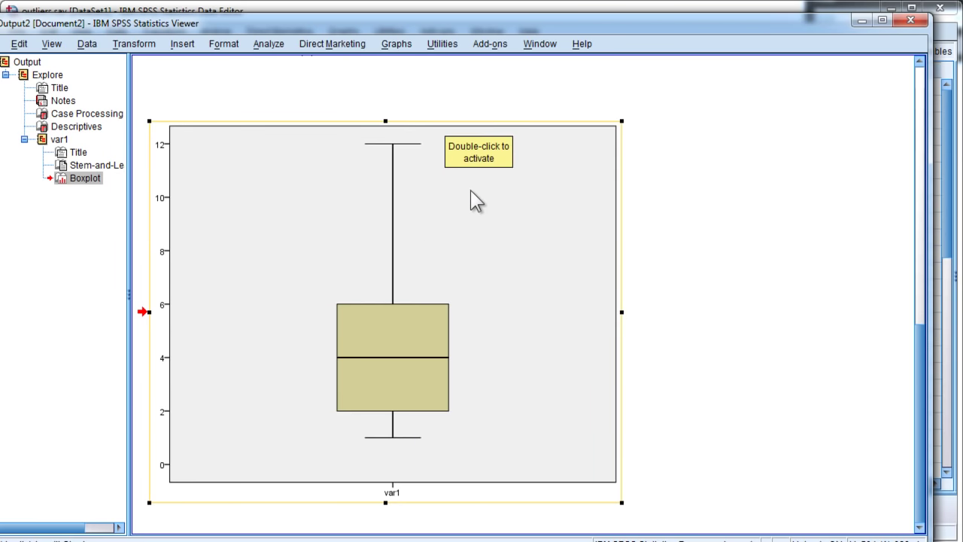
# Minimize the output and pick out case 12's values in the data: var1 12, var2 13
pyautogui.click(858, 28)
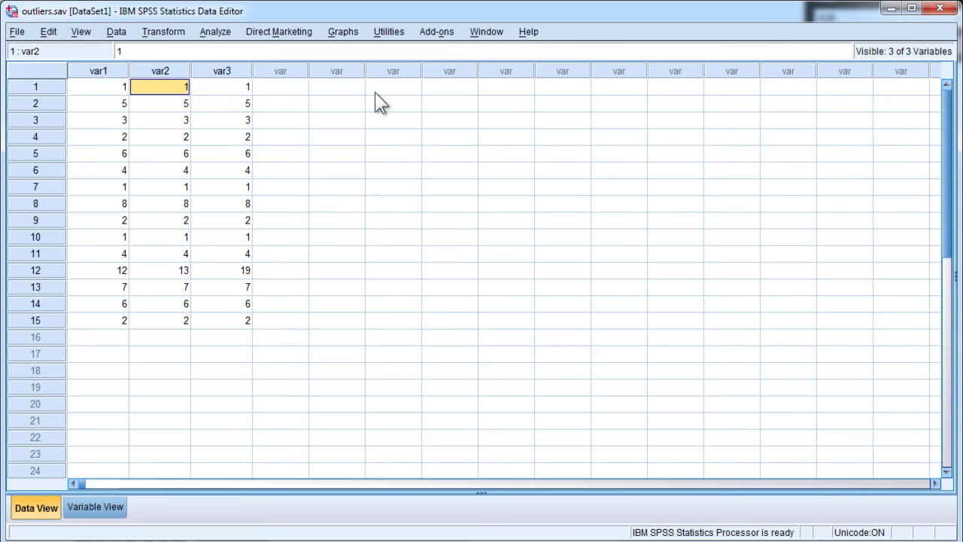
pyautogui.click(172, 73)
pyautogui.click(114, 277)
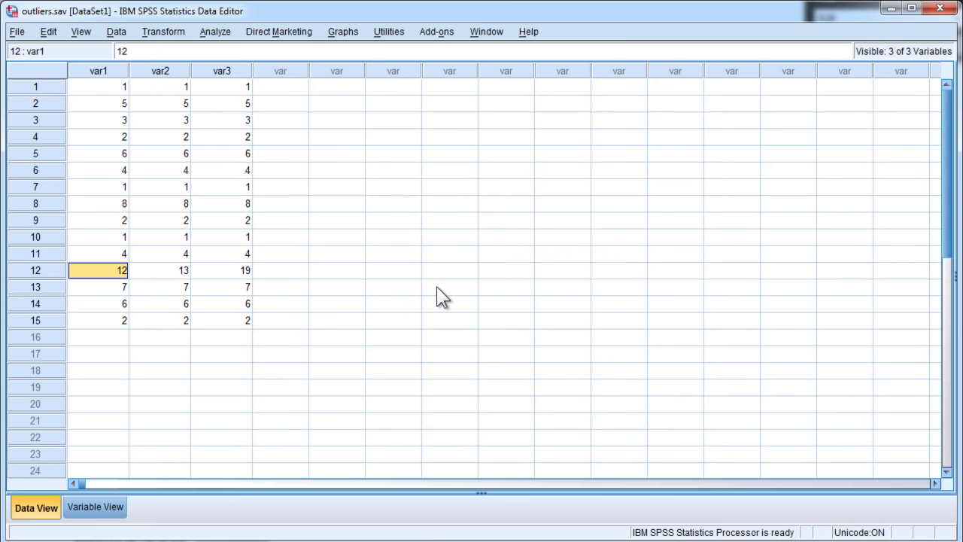
pyautogui.press('Right')
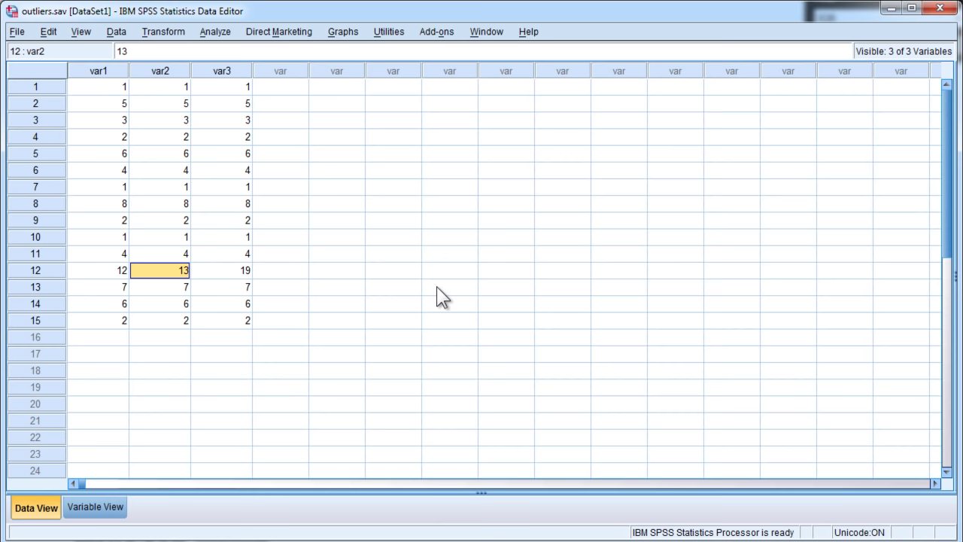
# Rerun Explore with var2 replacing var1 as the only dependent variable
pyautogui.click(216, 32)
pyautogui.moveTo(241, 68)
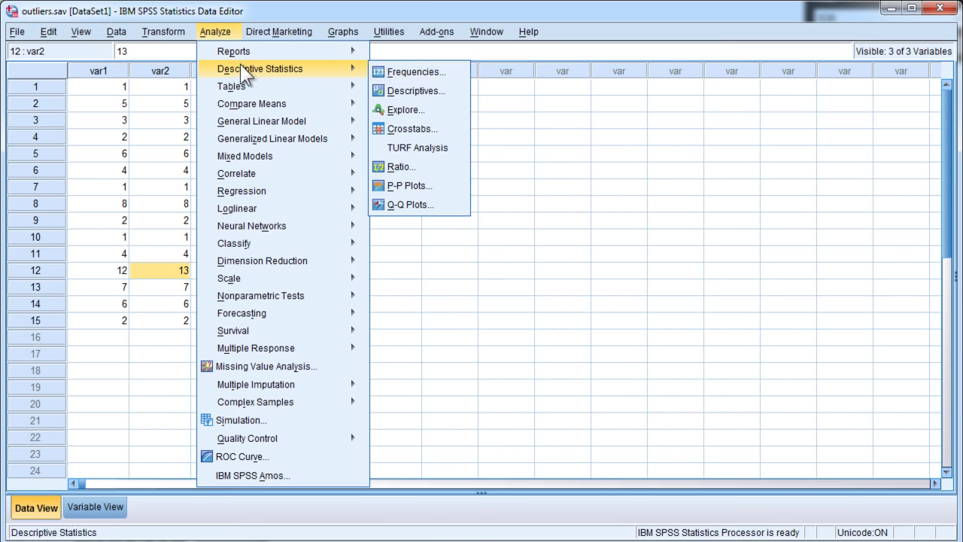
pyautogui.click(416, 110)
pyautogui.click(455, 67)
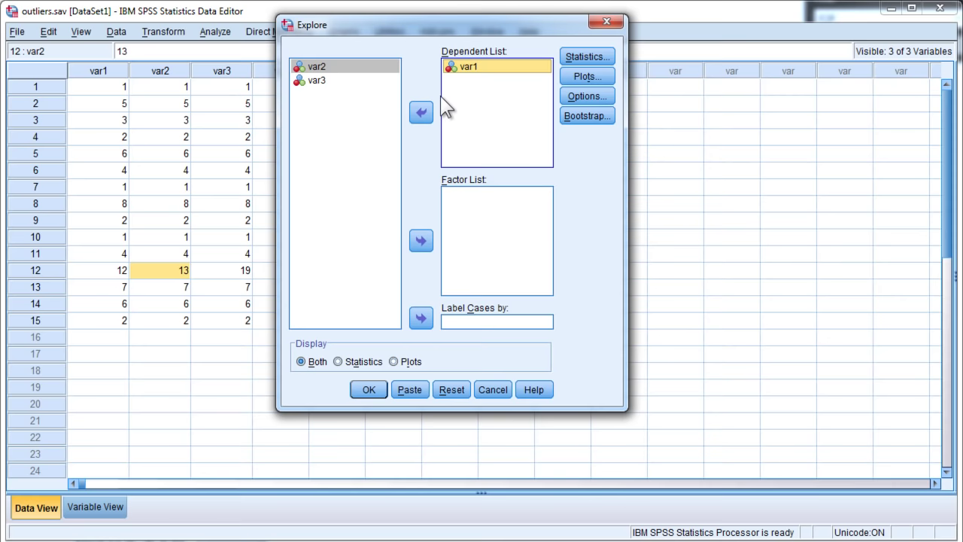
pyautogui.click(421, 113)
pyautogui.click(316, 80)
pyautogui.click(422, 112)
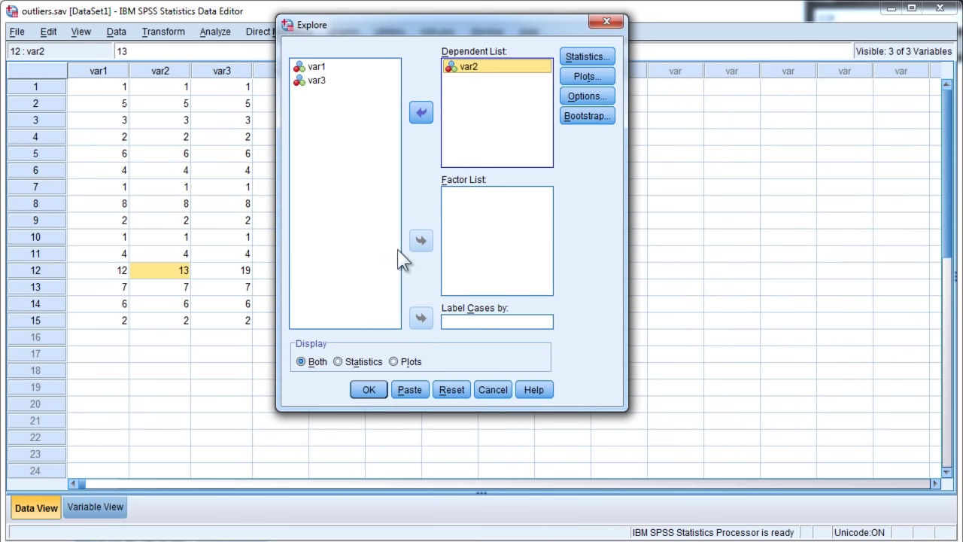
pyautogui.click(368, 390)
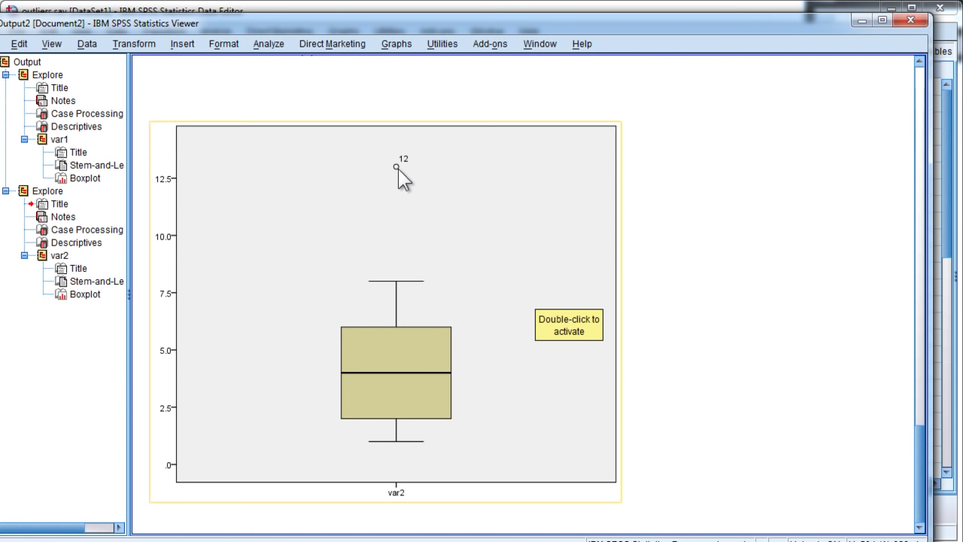
# After reviewing the var2 boxplot's case 12 outlier near 13, minimize the output viewer
pyautogui.click(861, 21)
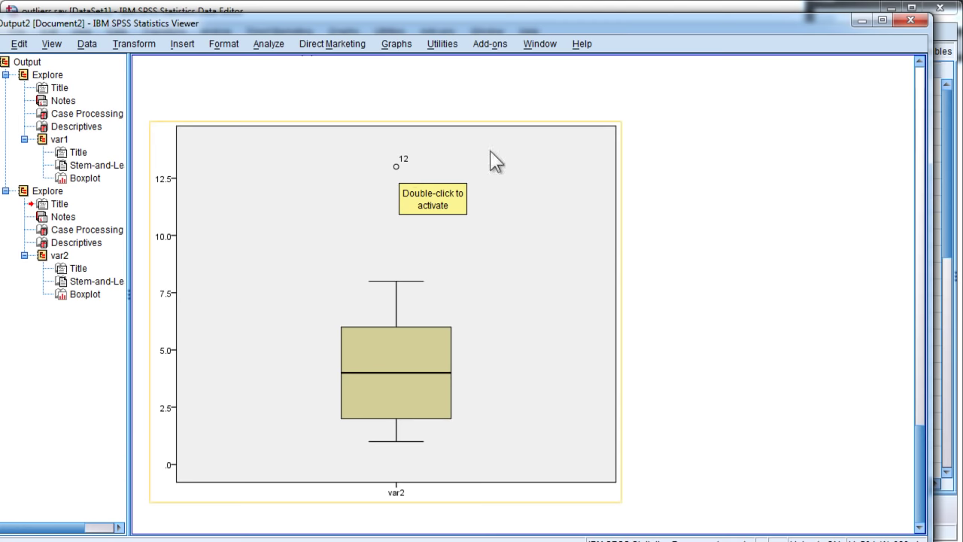
# Compare case 12's row (var1 12, var2 13) in the data with the var2 boxplot
pyautogui.click(865, 22)
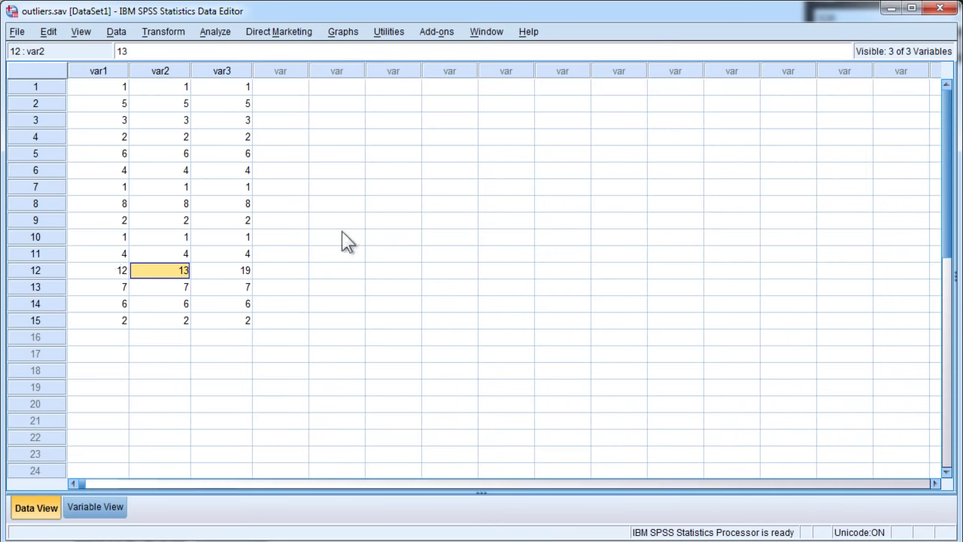
pyautogui.click(44, 267)
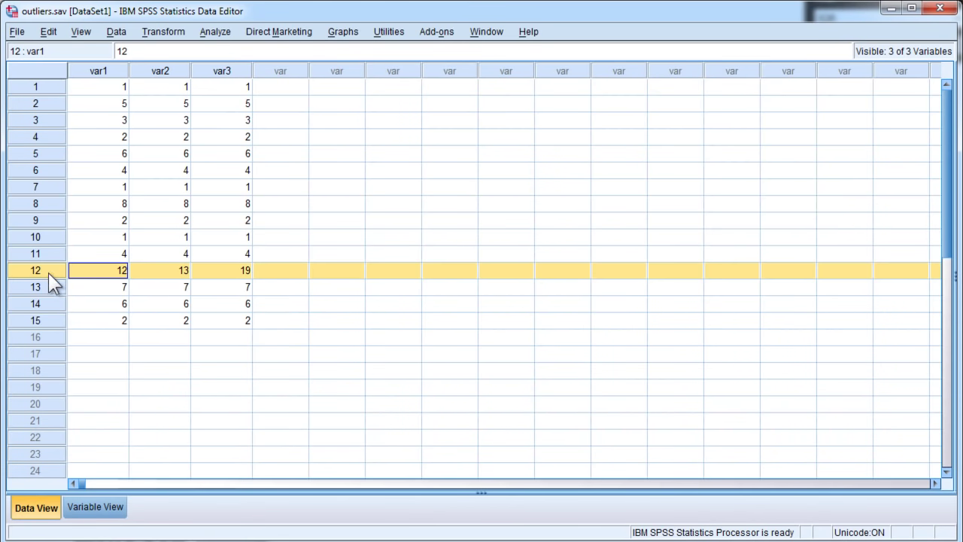
pyautogui.click(179, 271)
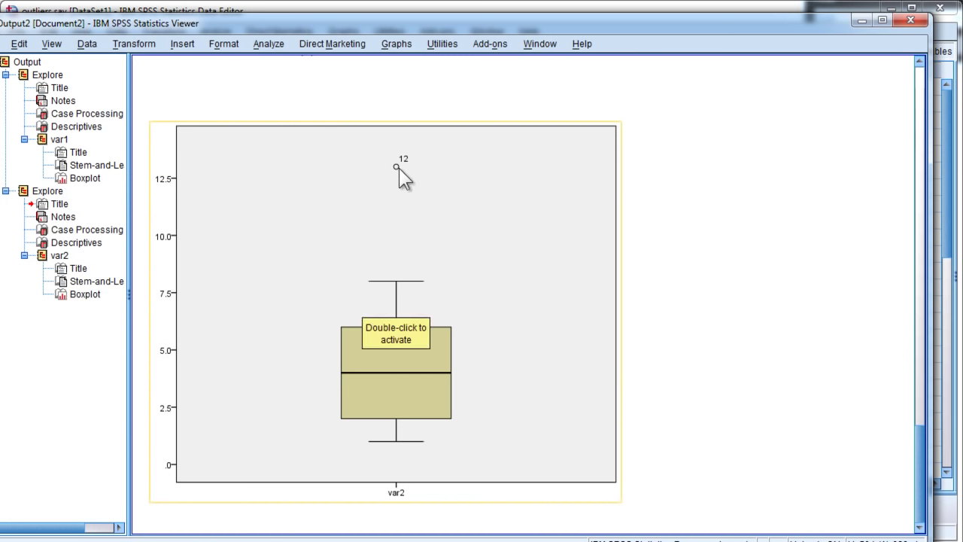
pyautogui.click(863, 20)
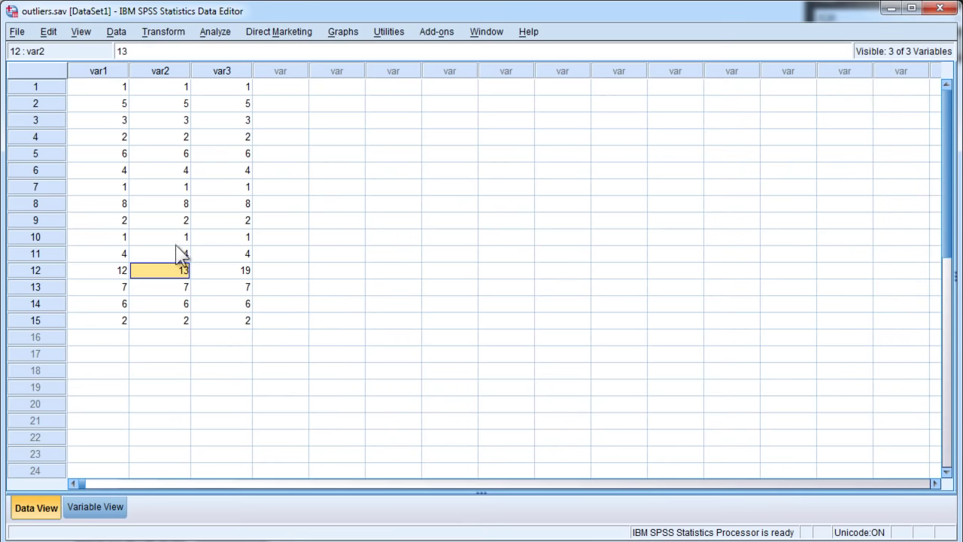
pyautogui.click(88, 274)
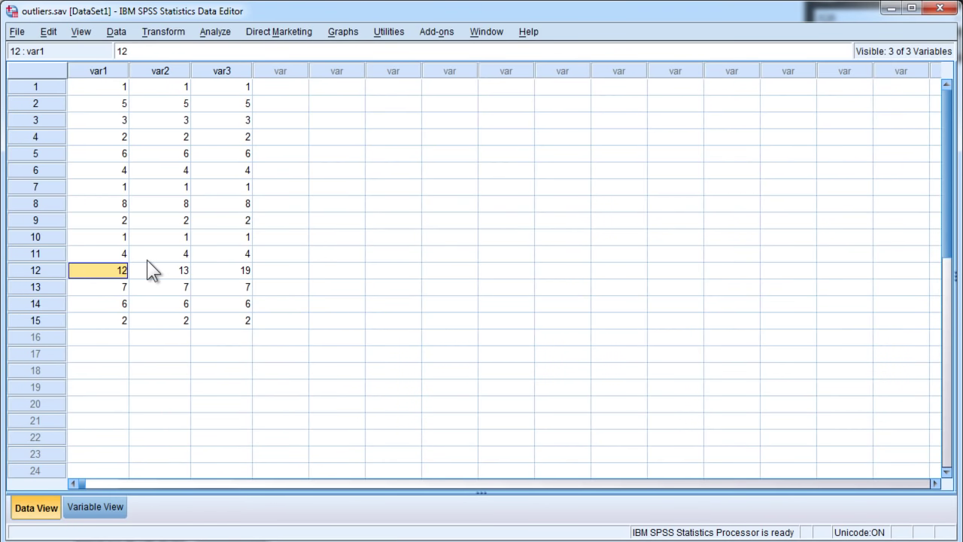
pyautogui.click(171, 270)
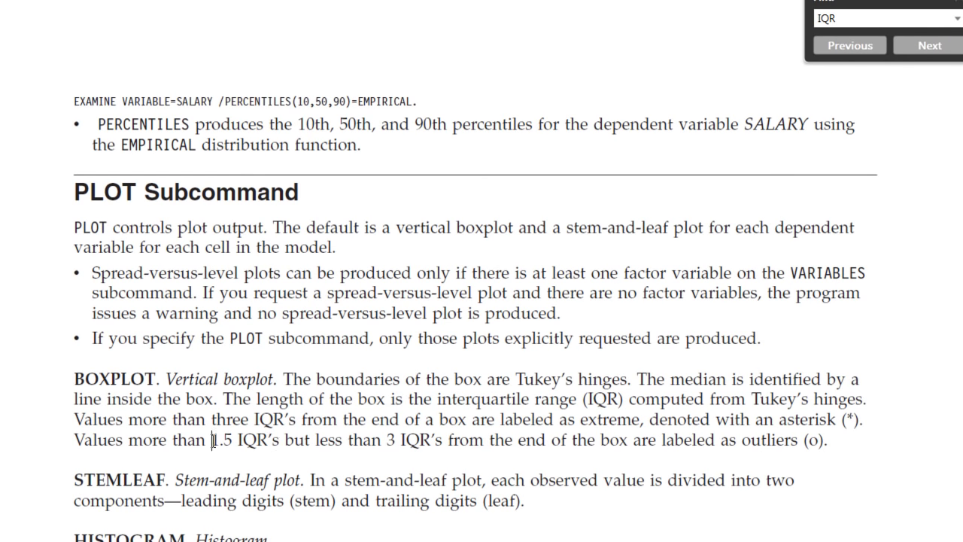
# Highlight the '1.5 IQR's' outlier threshold in the manual's BOXPLOT definition
pyautogui.moveTo(212, 440); pyautogui.dragTo(250, 436)
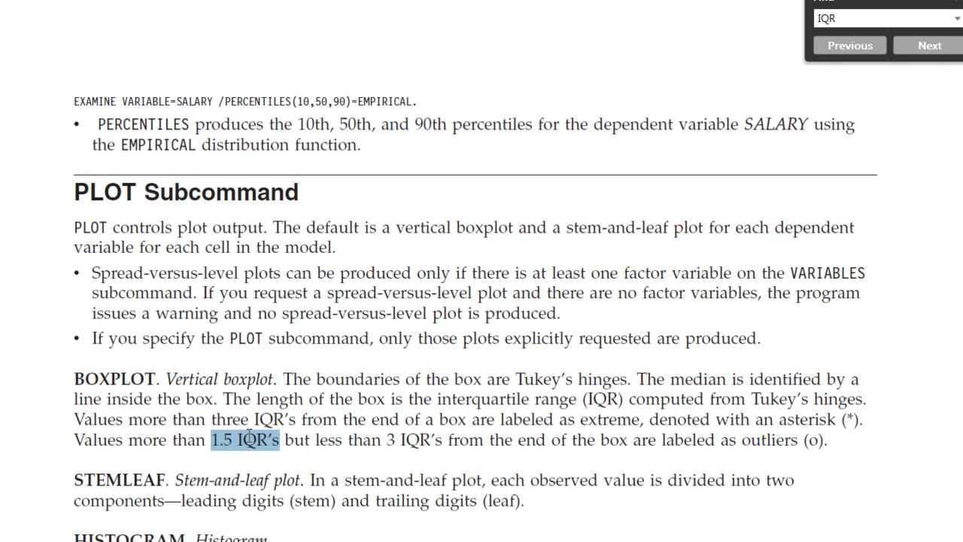
pyautogui.click(232, 440)
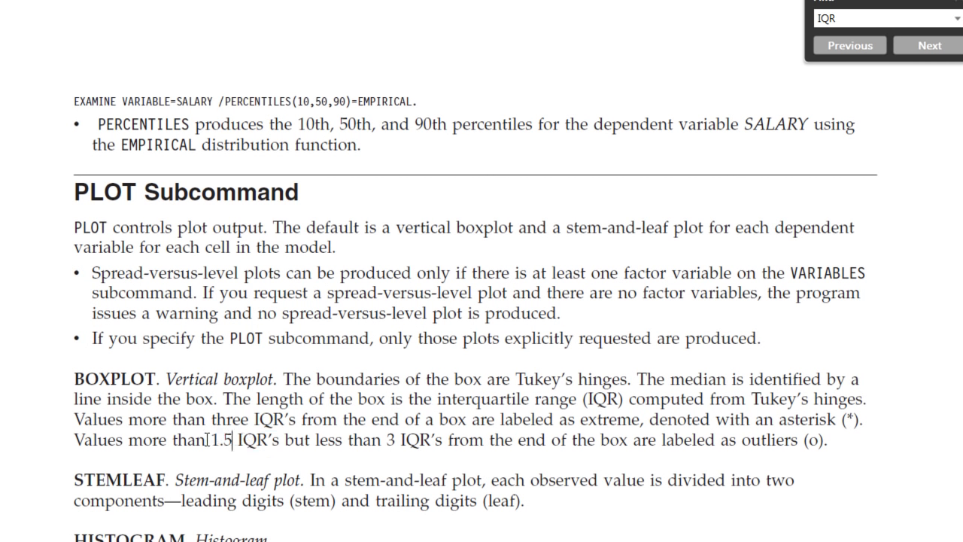
pyautogui.moveTo(206, 441); pyautogui.dragTo(234, 441)
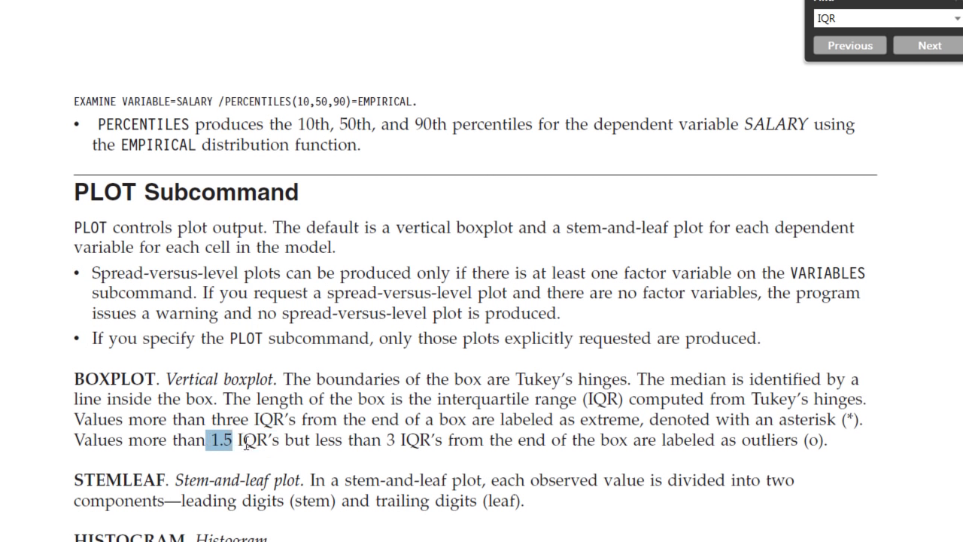
pyautogui.click(257, 440)
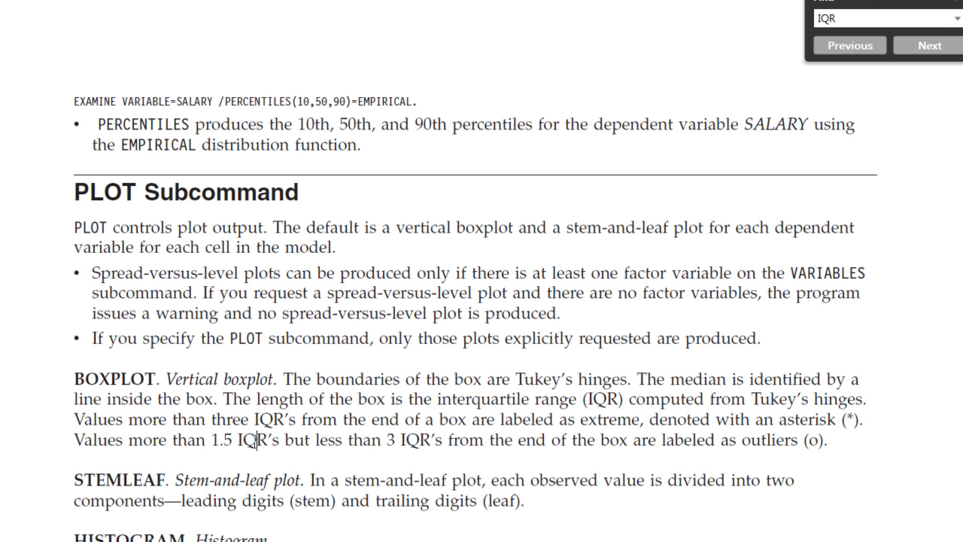
# Compare the var2 boxplot output against the manual, then bring up the how2stats outliers page
pyautogui.hotkey('alt', 'Tab')
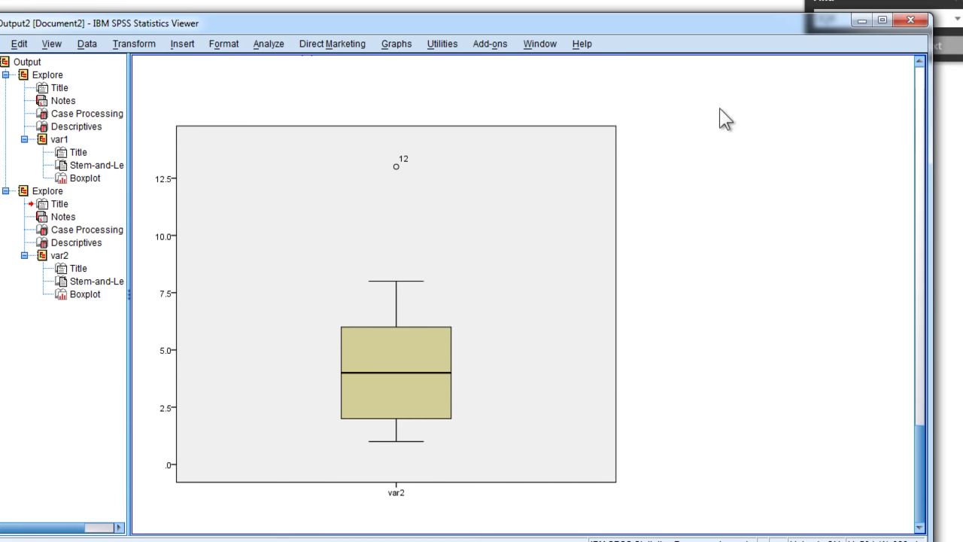
pyautogui.click(861, 22)
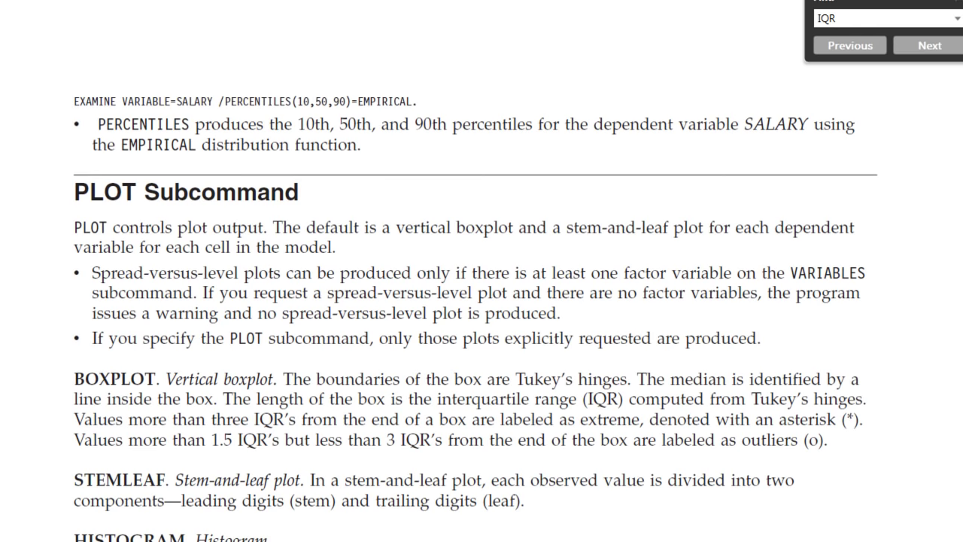
pyautogui.hotkey('alt', 'Tab')
pyautogui.click(289, 436)
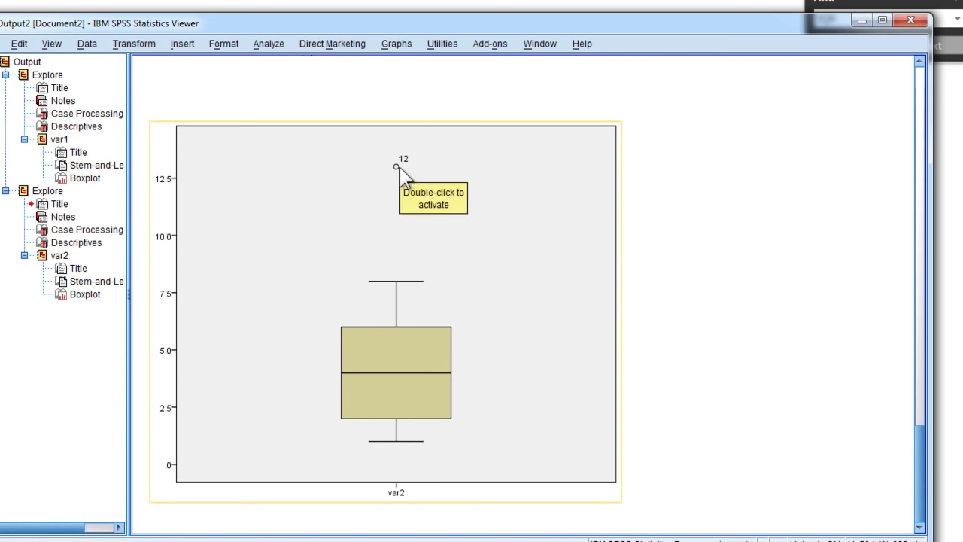
pyautogui.click(696, 76)
pyautogui.click(863, 21)
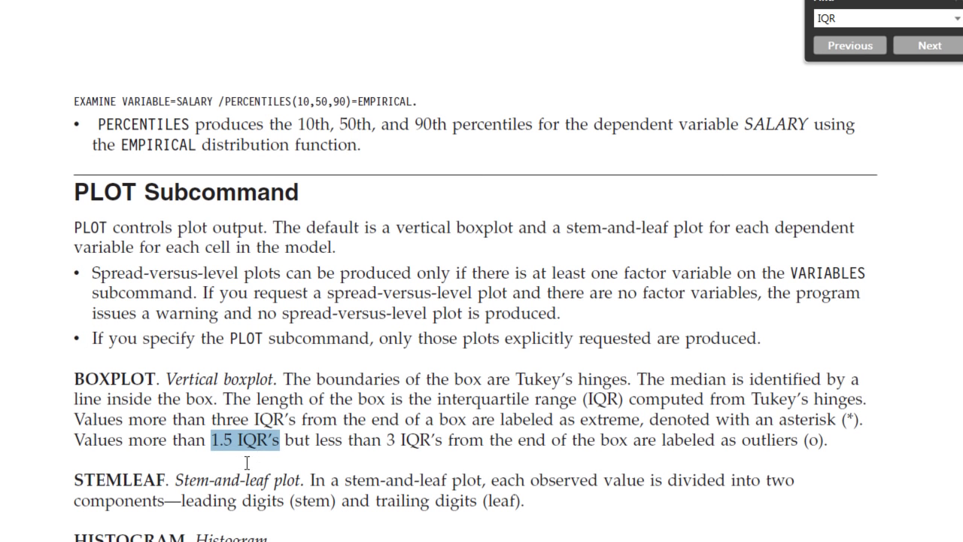
pyautogui.hotkey('alt', 'Tab')
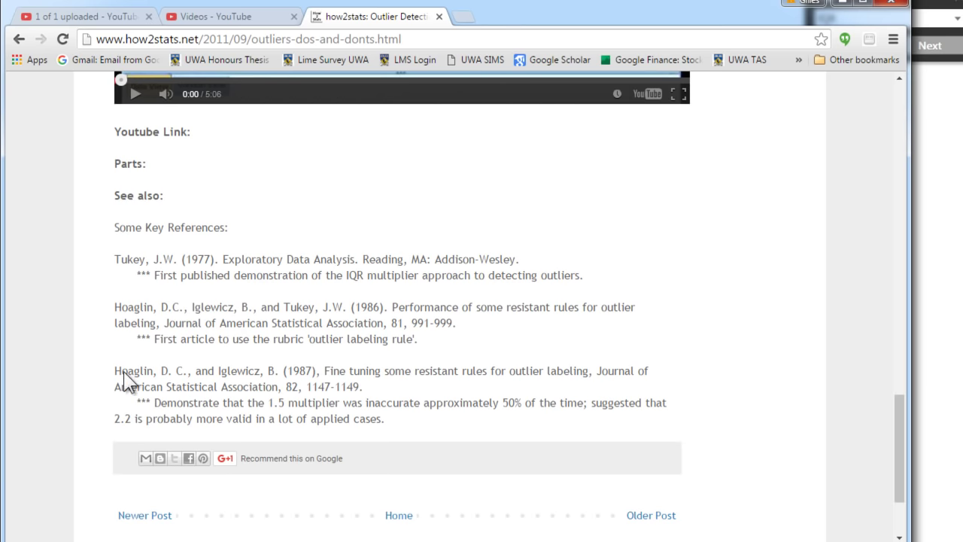
# Highlight the Hoaglin 1987 reference and its multiplier note, then minimize Chrome
pyautogui.moveTo(123, 371); pyautogui.dragTo(357, 387)
pyautogui.click(387, 389)
pyautogui.click(412, 402)
pyautogui.click(518, 404)
pyautogui.click(842, 3)
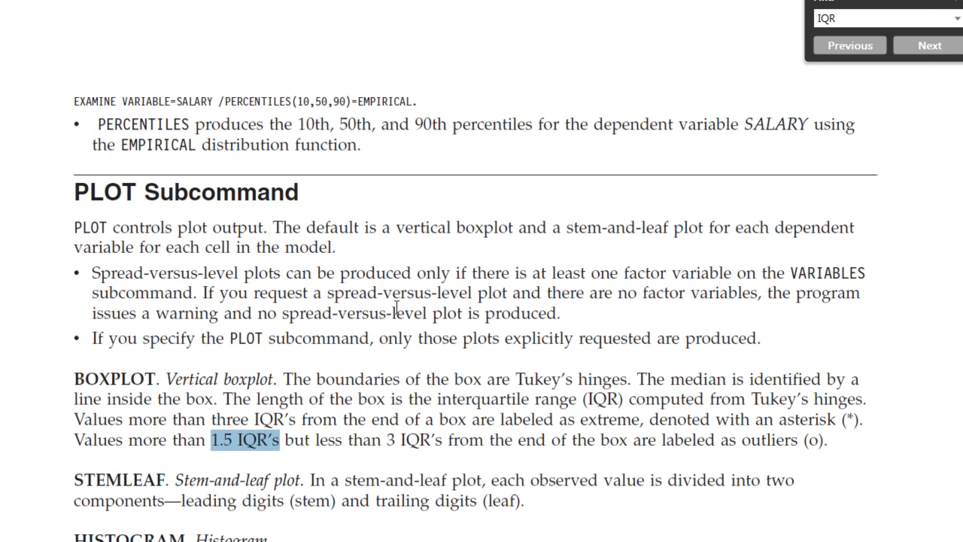
# Run Frequencies on var2 with a histogram chart (mean 4.33, SD 3.309, N = 15)
pyautogui.hotkey('alt', 'Tab')
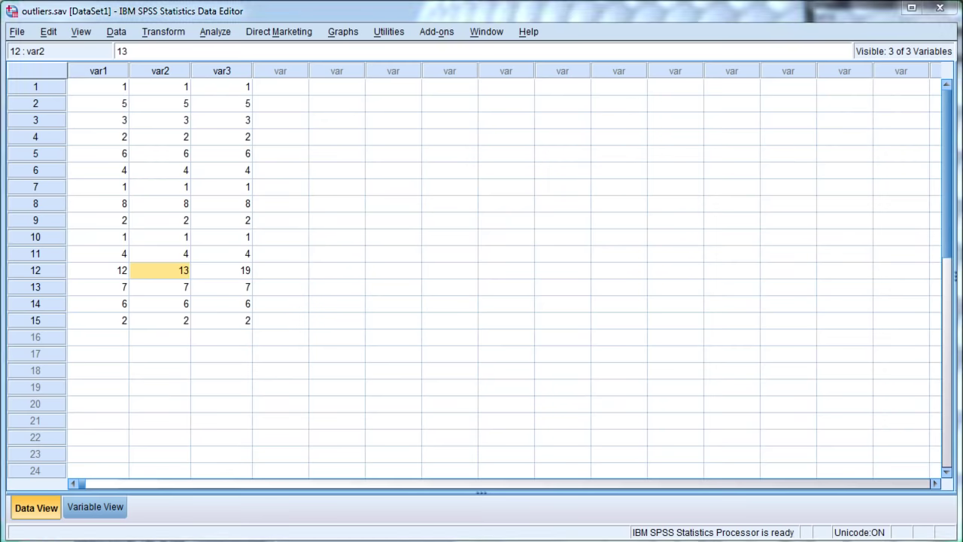
pyautogui.click(228, 32)
pyautogui.moveTo(261, 68)
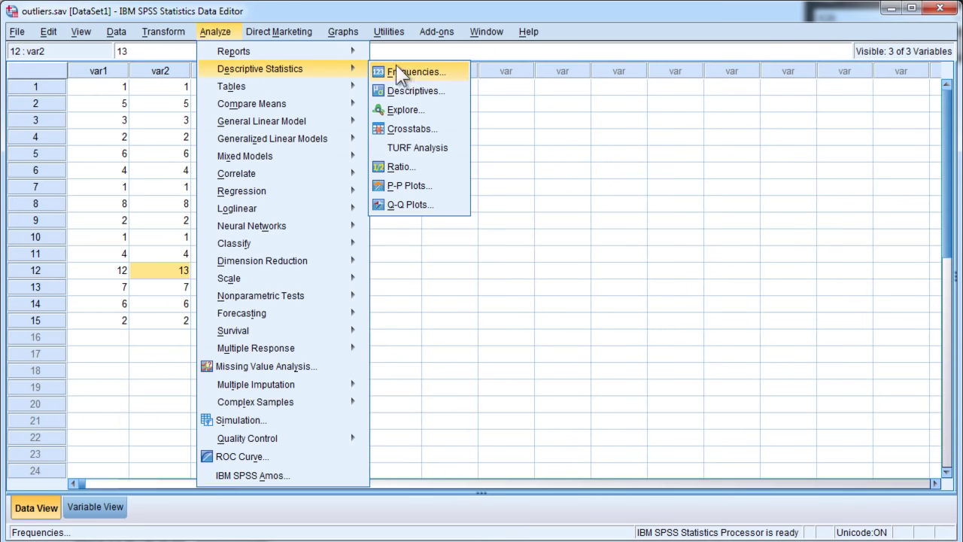
pyautogui.click(399, 71)
pyautogui.click(185, 102)
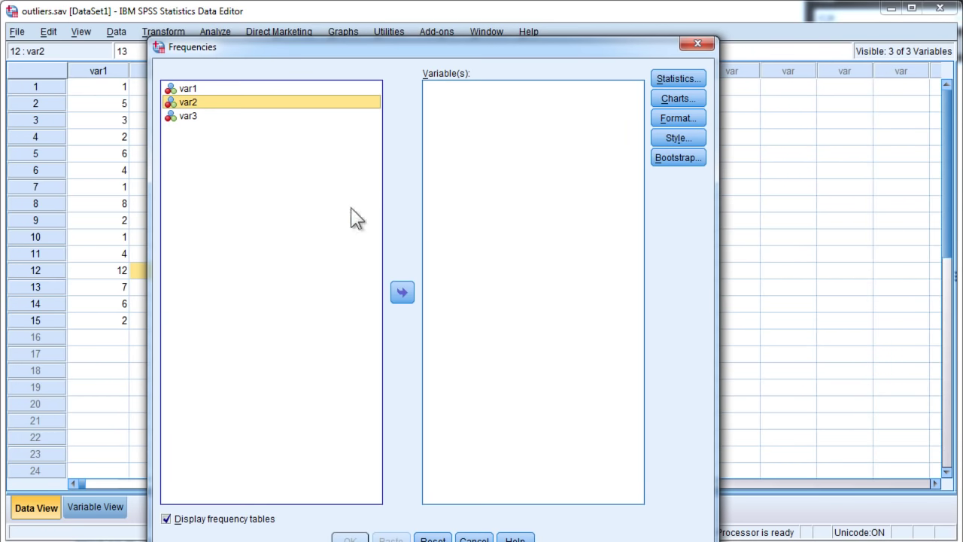
pyautogui.click(402, 293)
pyautogui.click(655, 97)
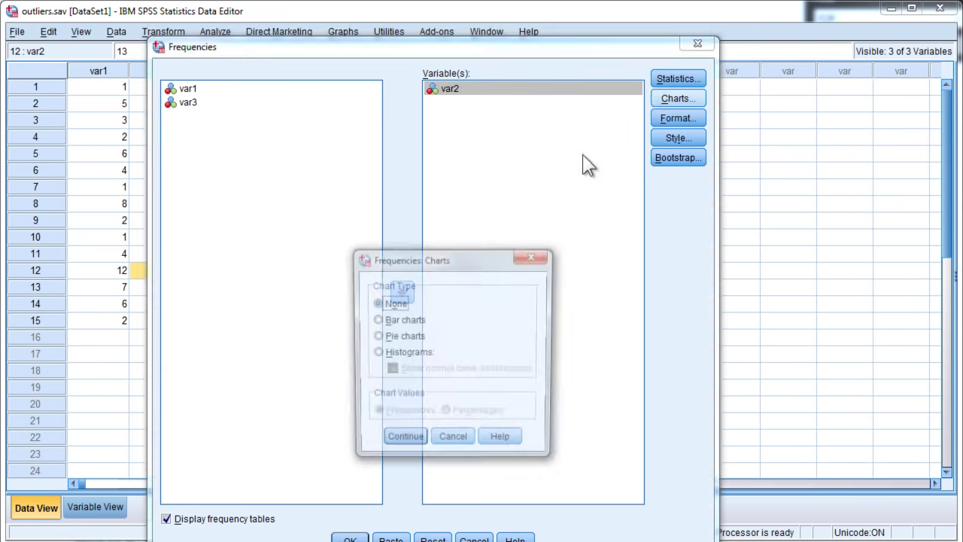
pyautogui.click(401, 353)
pyautogui.click(405, 437)
pyautogui.click(350, 539)
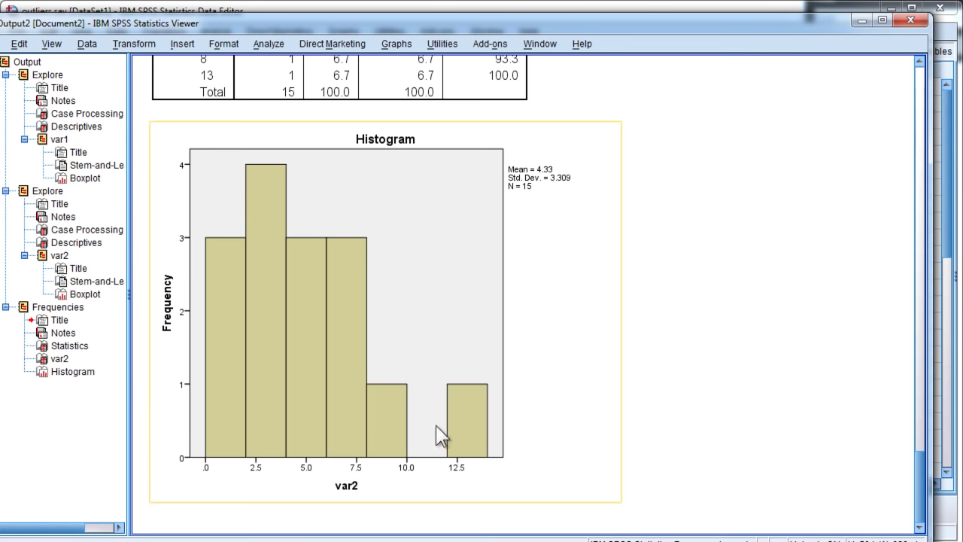
# Inspect the var2 histogram's lone bar near 12.5, then highlight the Hoaglin and Iglewicz authors in Chrome
pyautogui.scroll(3, 406, 416)
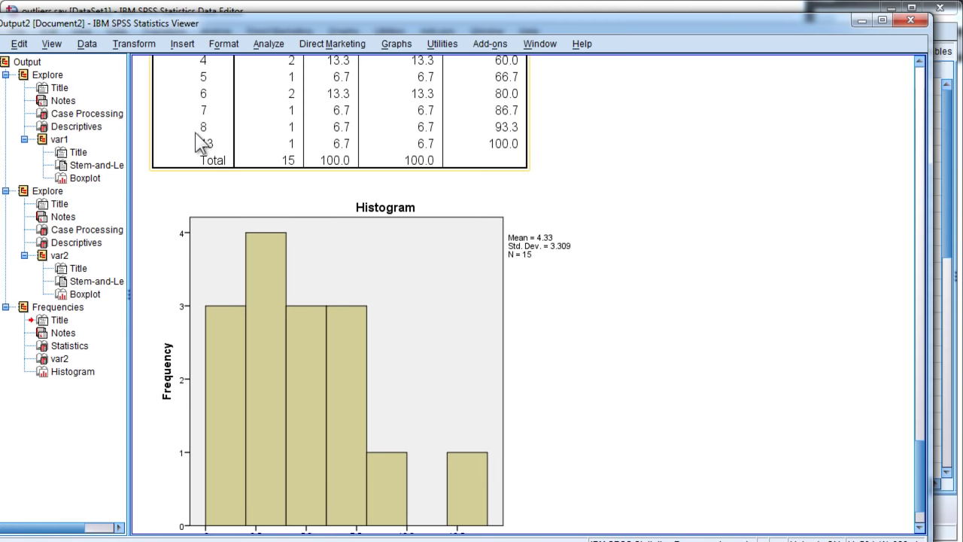
pyautogui.scroll(-3, 208, 147)
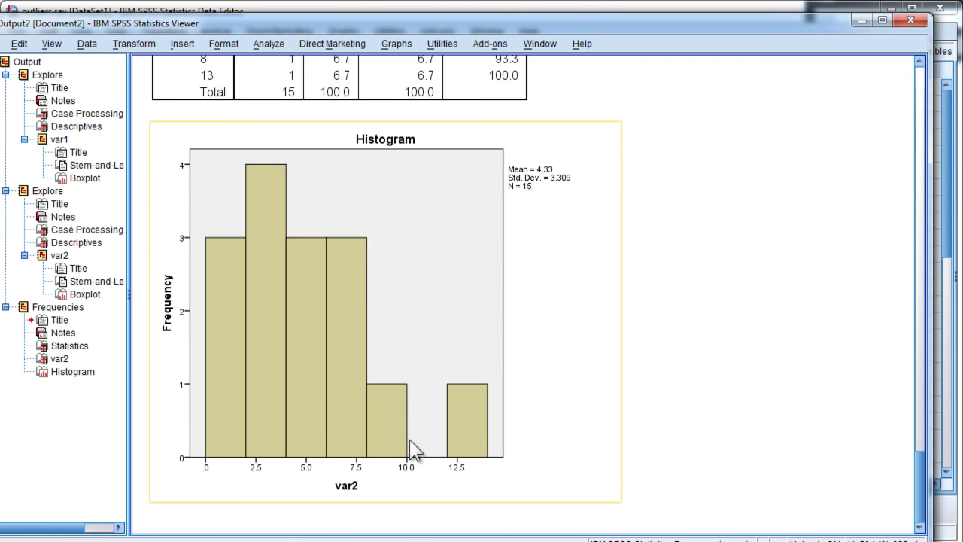
pyautogui.doubleClick(466, 431)
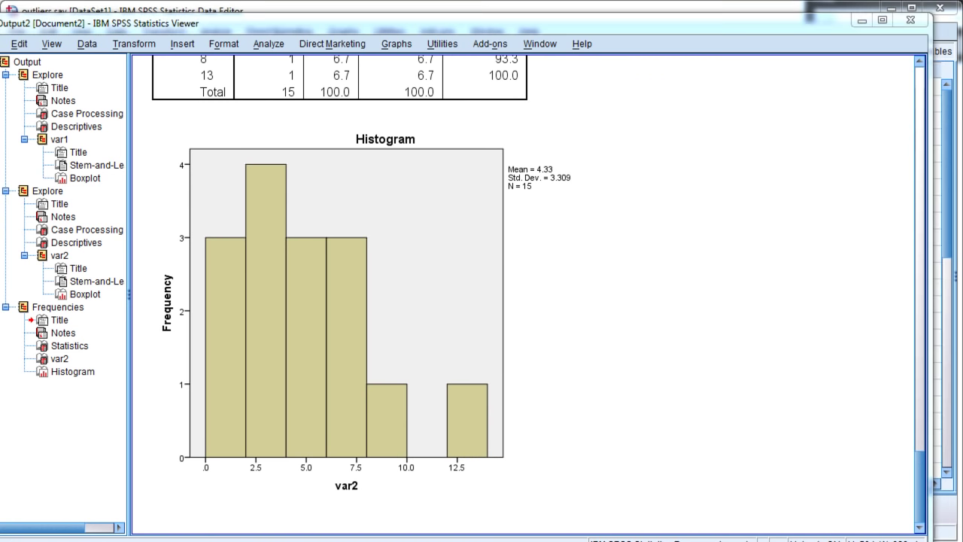
pyautogui.hotkey('alt', 'Tab')
pyautogui.moveTo(121, 372); pyautogui.dragTo(238, 375)
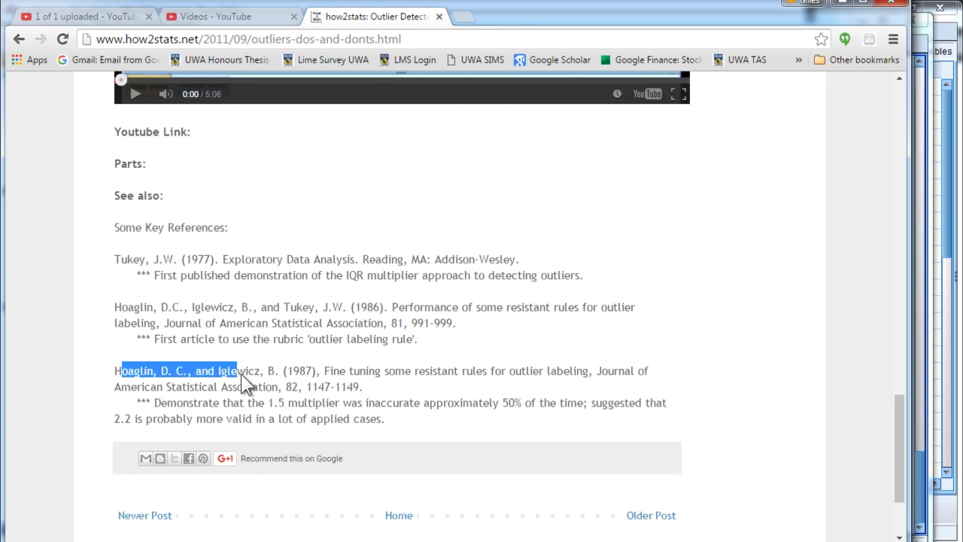
# Highlight the '1.5 multiplier' phrase, then minimize Chrome to show the histogram
pyautogui.click(400, 382)
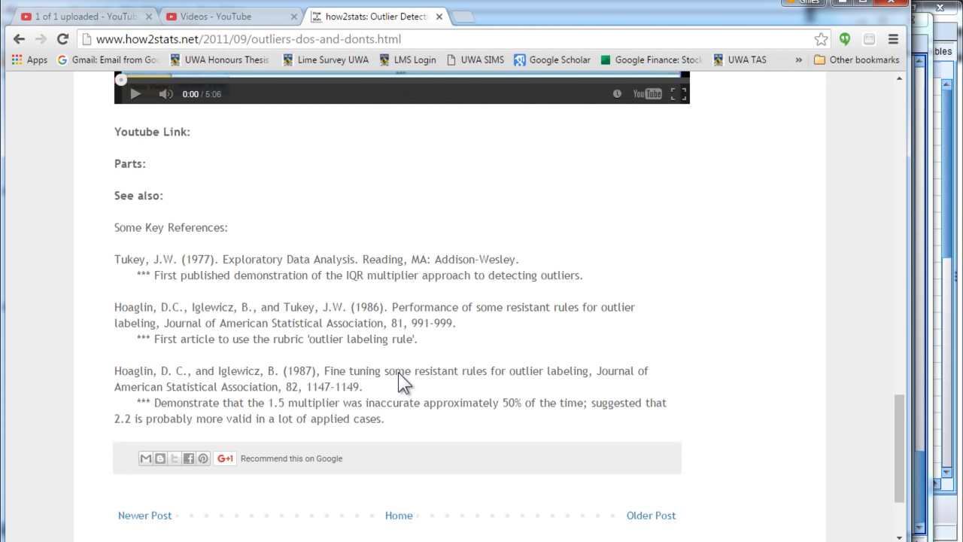
pyautogui.moveTo(269, 405); pyautogui.dragTo(364, 403)
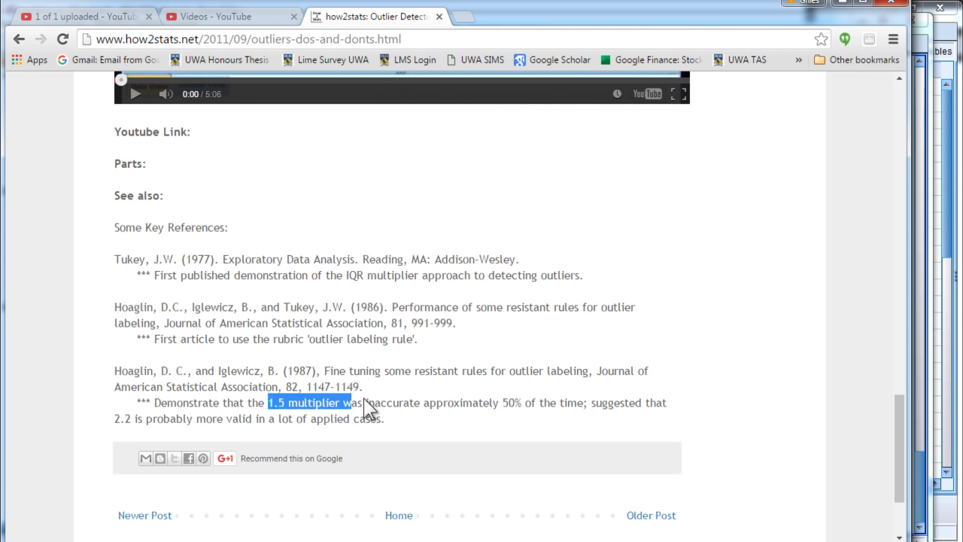
pyautogui.click(843, 2)
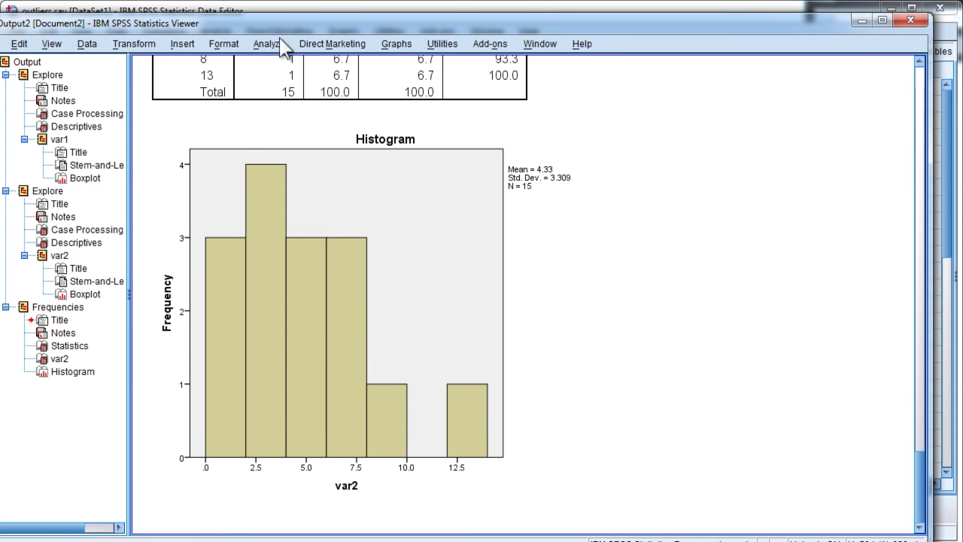
# Highlight "3 IQR's" in the syntax reference PDF, then select case 12's var3 cell holding 19
pyautogui.click(876, 18)
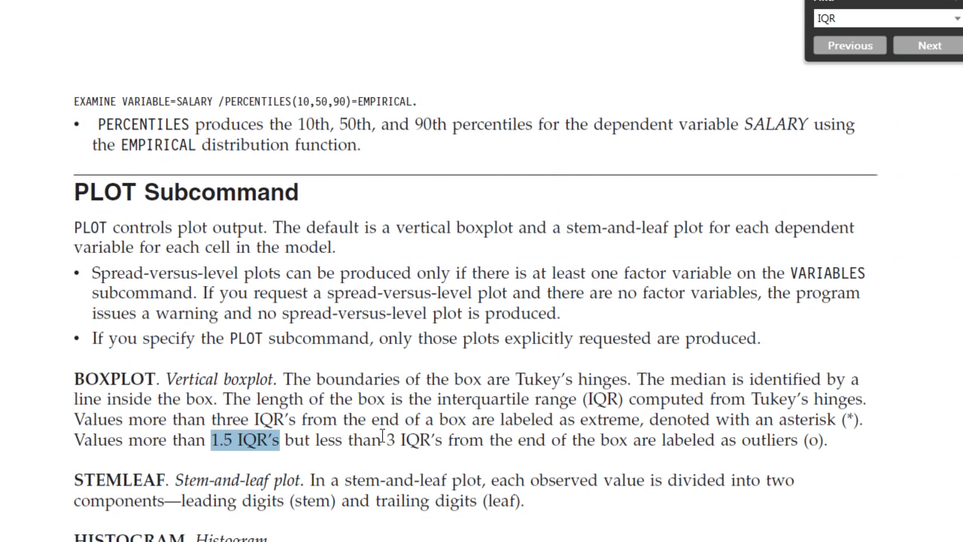
pyautogui.moveTo(384, 439); pyautogui.dragTo(444, 440)
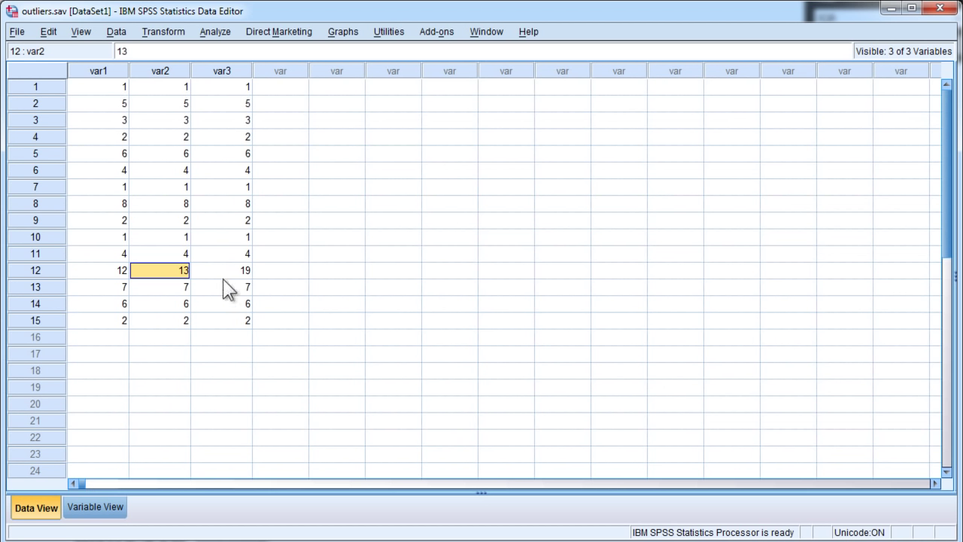
pyautogui.click(223, 270)
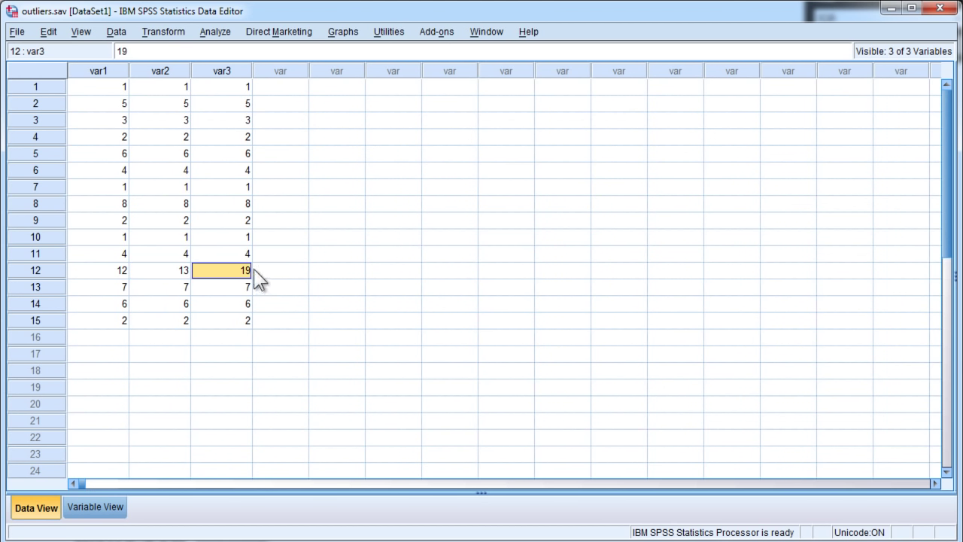
# Compare case 12's var2 and var3 values, then run Explore with var3 replacing var2 as dependent
pyautogui.press('Left')
pyautogui.press('Right')
pyautogui.click(222, 33)
pyautogui.moveTo(279, 69)
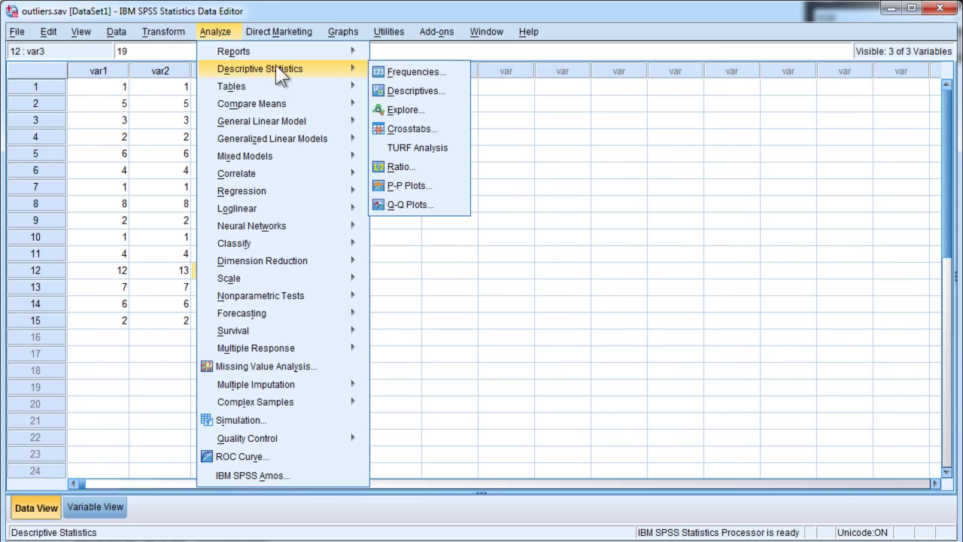
pyautogui.click(422, 110)
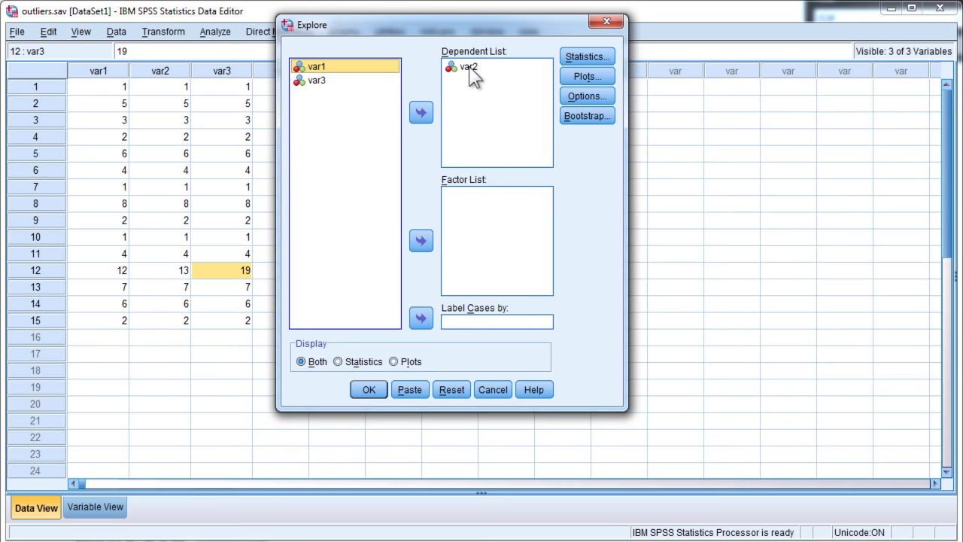
pyautogui.click(471, 68)
pyautogui.click(426, 112)
pyautogui.click(331, 93)
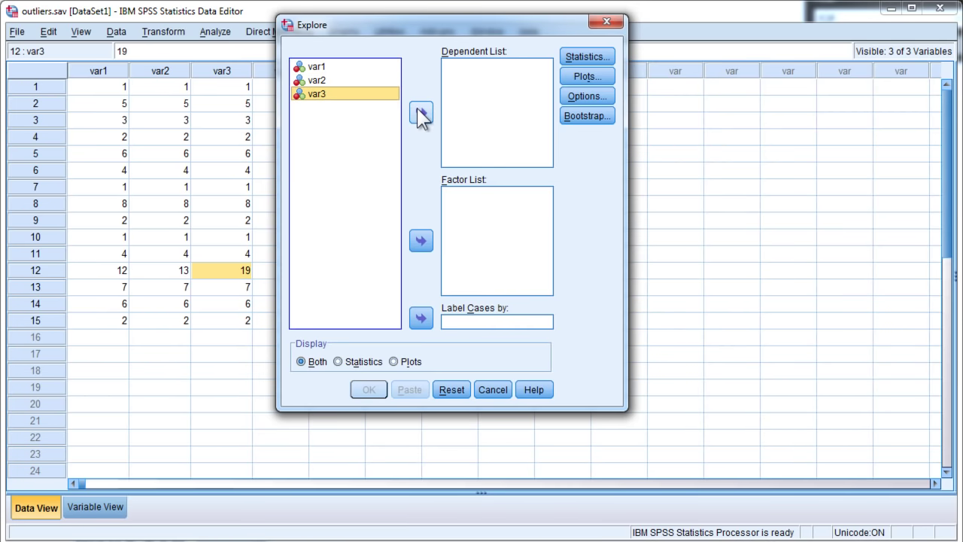
pyautogui.click(422, 113)
pyautogui.click(375, 390)
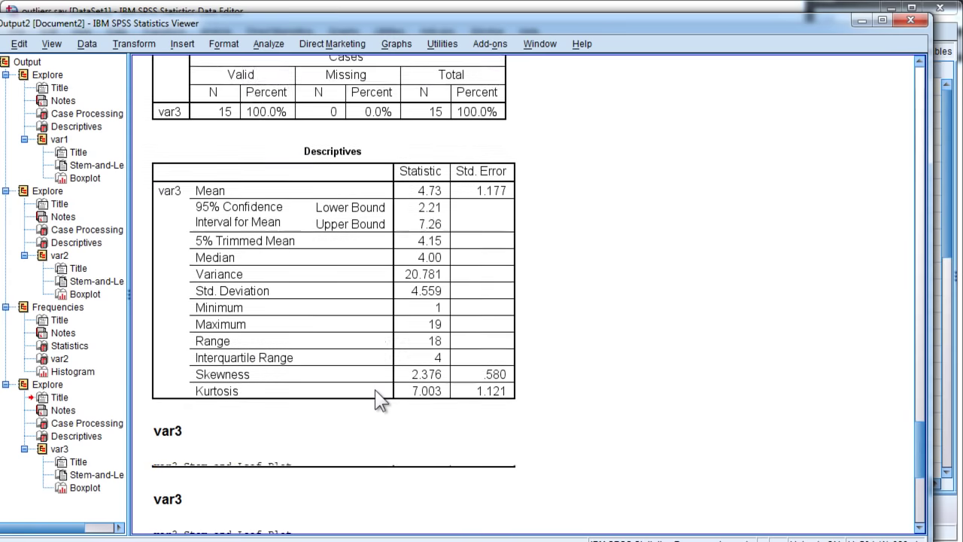
# Select the var3 boxplot, where case 12 appears as an extreme star near 19
pyautogui.click(376, 399)
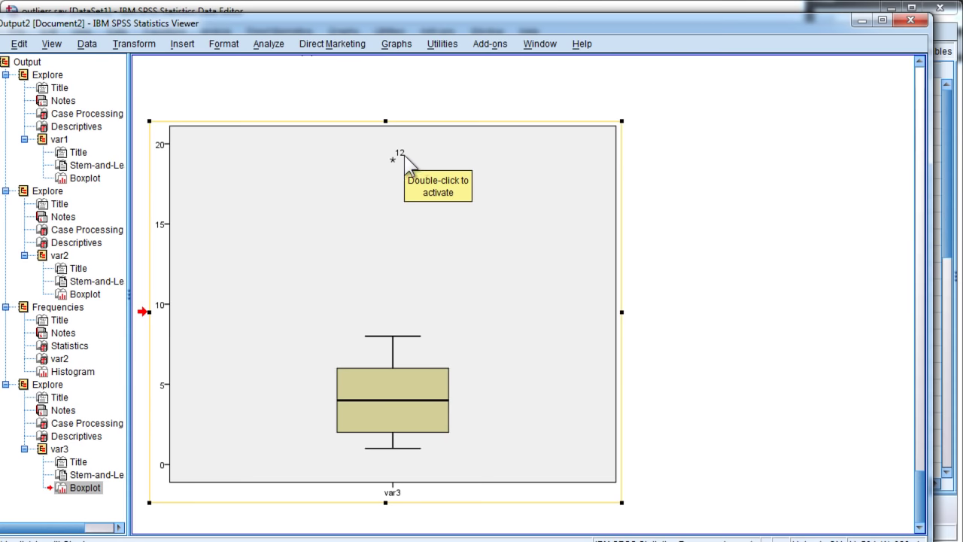
# Select case 12's row and its var3 value of 19, then return to the var3 boxplot output
pyautogui.click(859, 24)
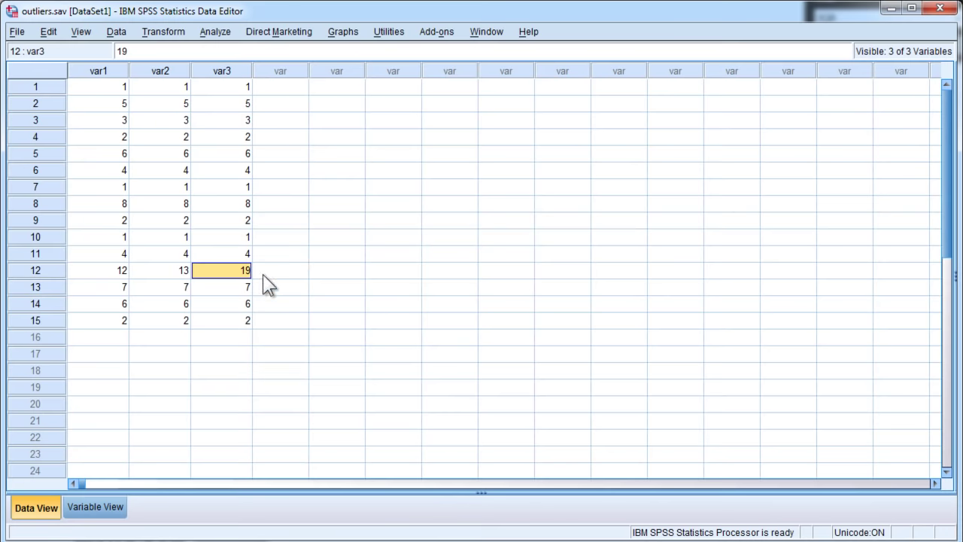
pyautogui.click(59, 271)
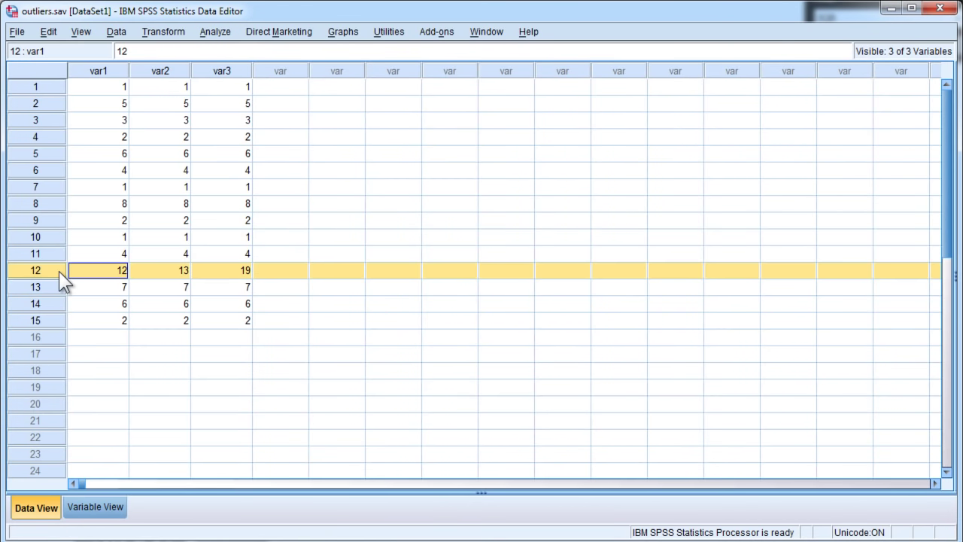
pyautogui.click(233, 269)
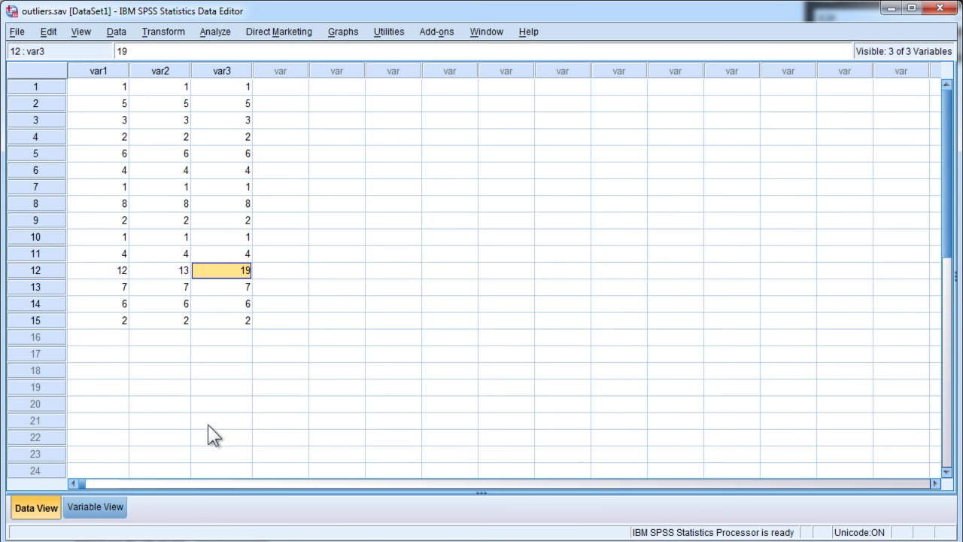
pyautogui.hotkey('alt', 'Tab')
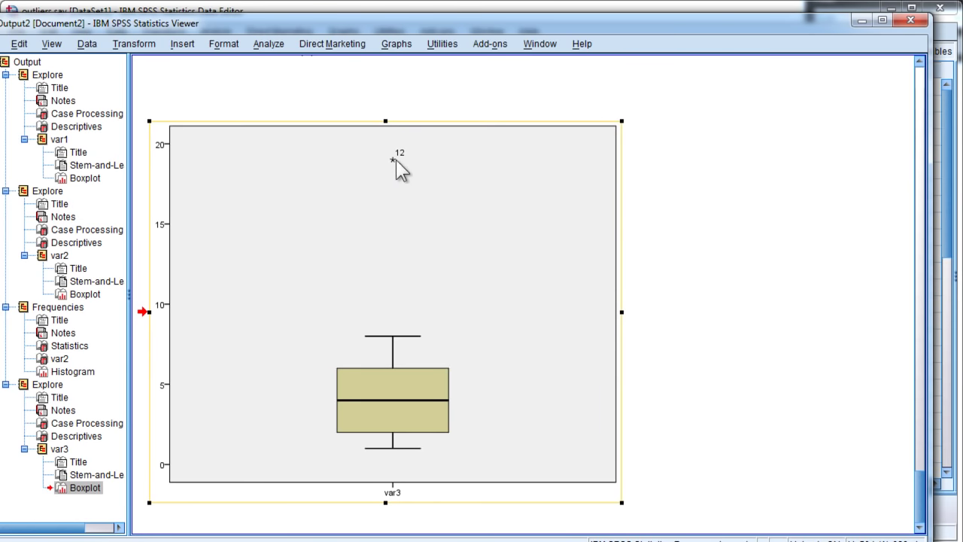
# Run Frequencies on var3 instead of var2 to get its frequency table and histogram
pyautogui.click(268, 44)
pyautogui.moveTo(323, 80)
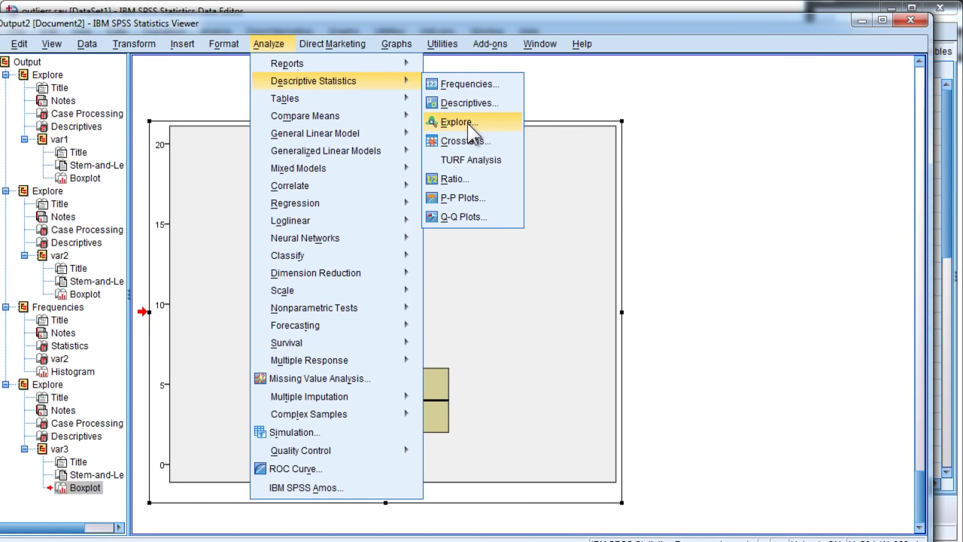
pyautogui.click(463, 84)
pyautogui.click(452, 90)
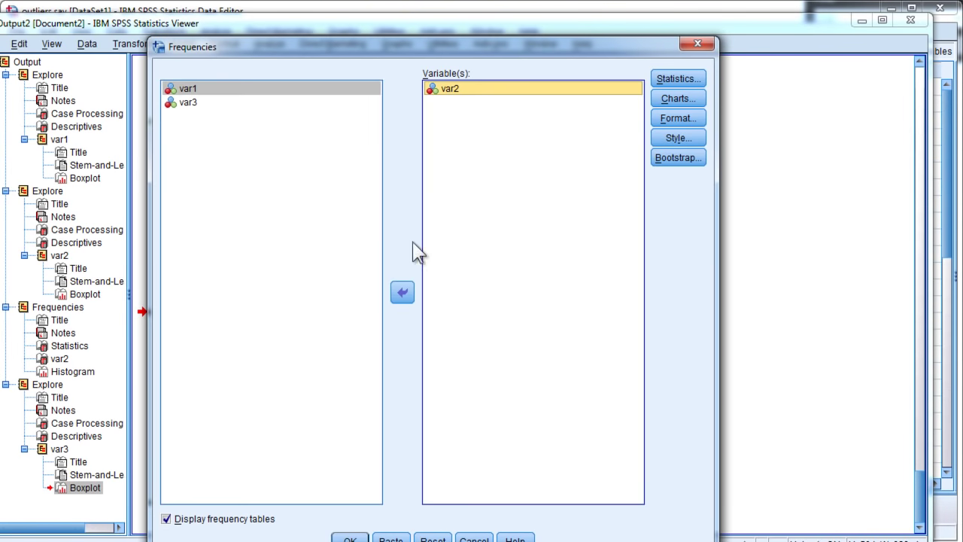
pyautogui.click(402, 292)
pyautogui.click(188, 115)
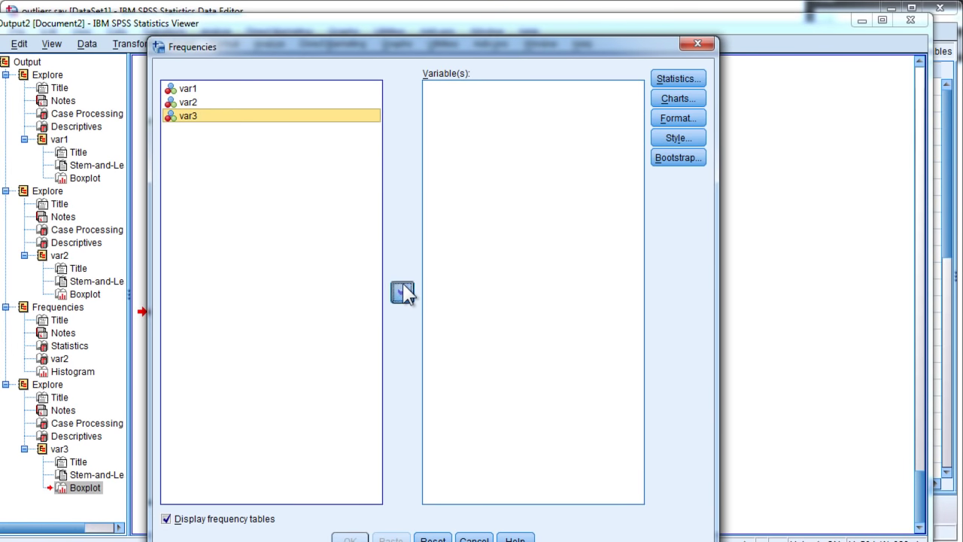
pyautogui.click(402, 292)
pyautogui.click(348, 538)
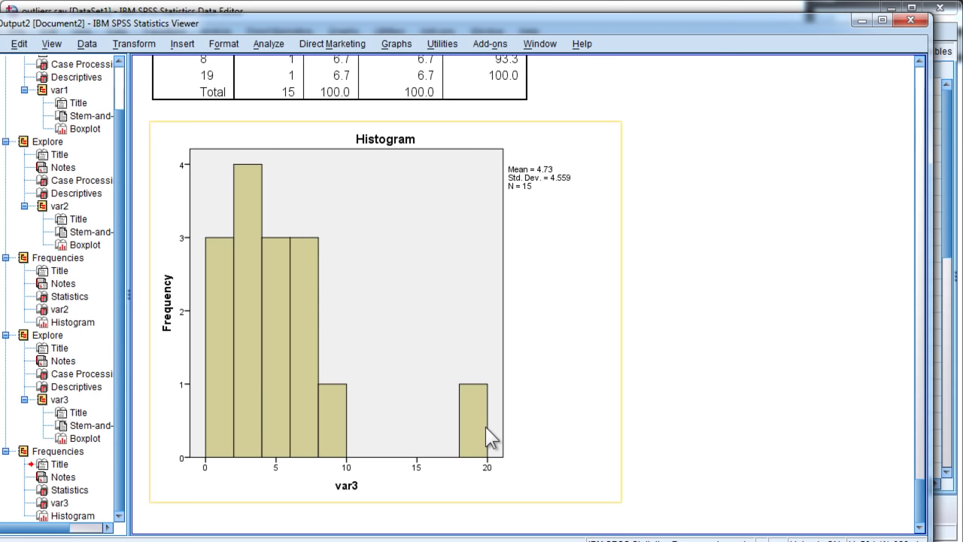
# Scroll through the var3 frequency output, then go back to the how2stats blog page
pyautogui.scroll(3, 485, 427)
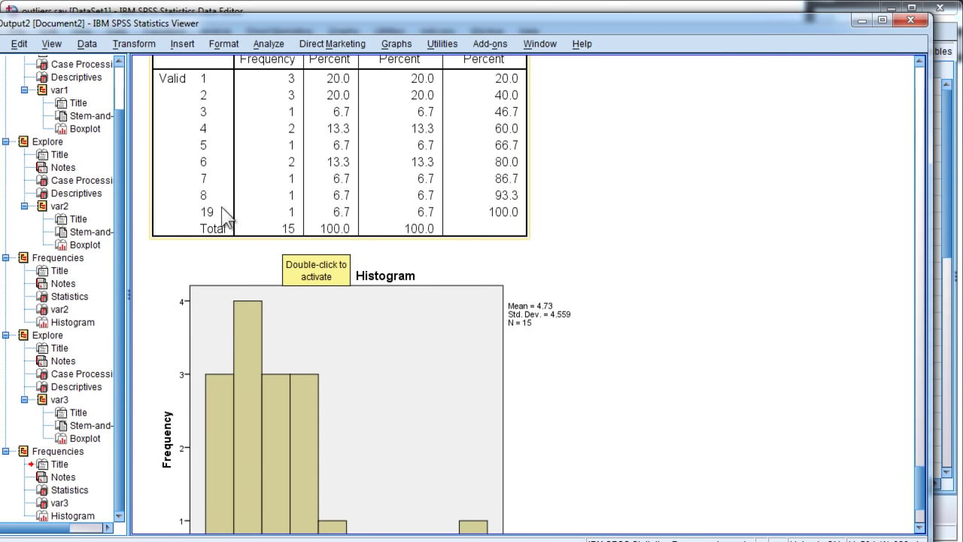
pyautogui.scroll(-3, 705, 383)
pyautogui.scroll(9, 705, 376)
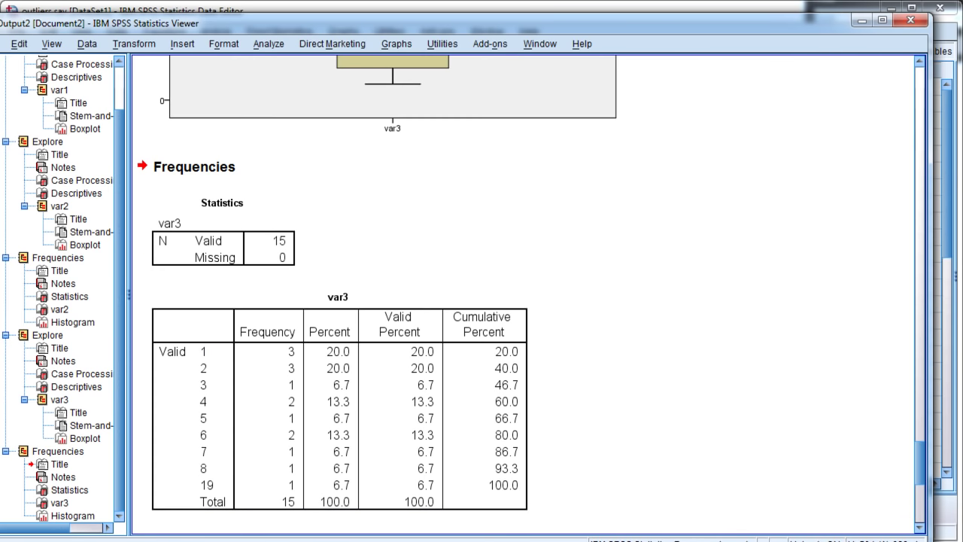
pyautogui.hotkey('alt', 'Tab')
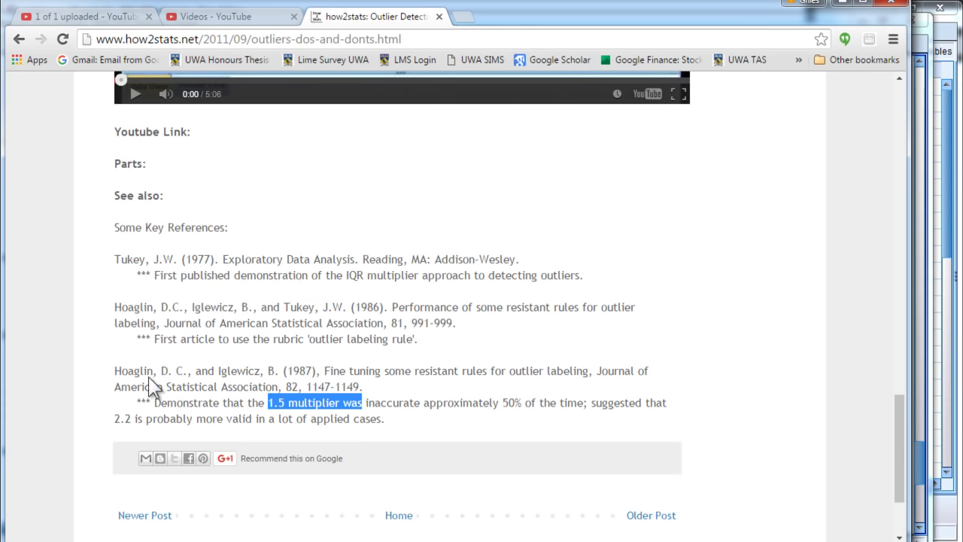
# Highlight the Hoaglin and Iglewicz 1987 reference favouring a 2.2 multiplier over 1.5
pyautogui.click(96, 374)
pyautogui.moveTo(97, 374); pyautogui.dragTo(150, 385)
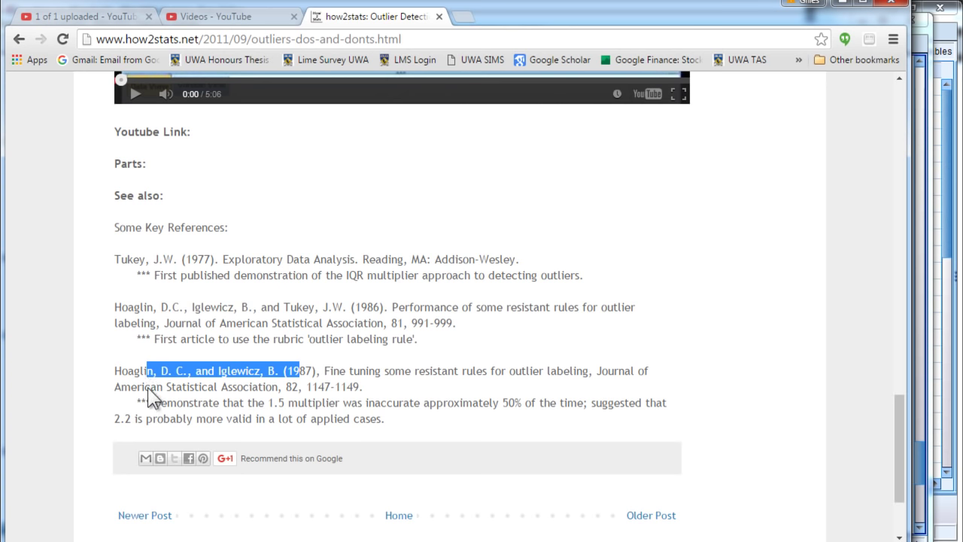
pyautogui.click(118, 419)
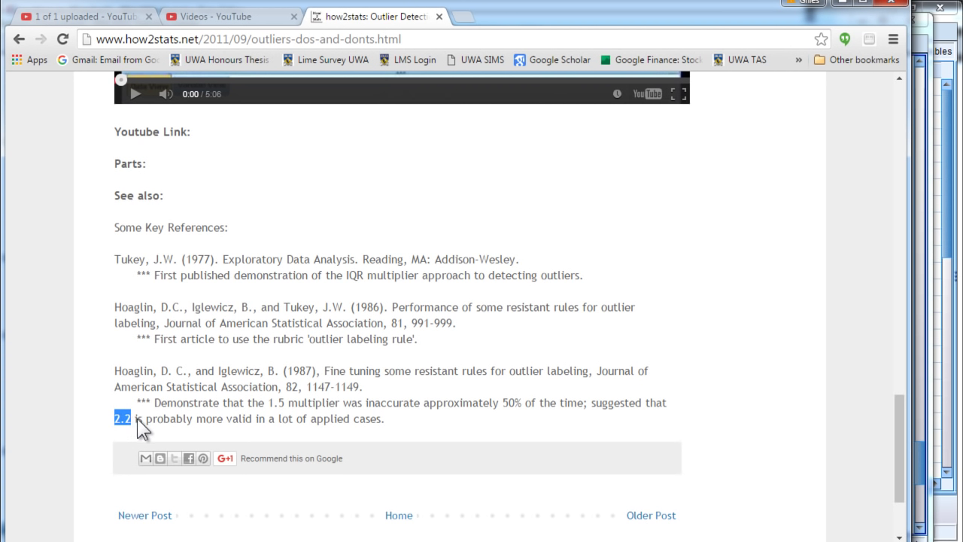
# Review the var3 and var2 boxplots in the output, then minimize the Output Viewer
pyautogui.click(842, 2)
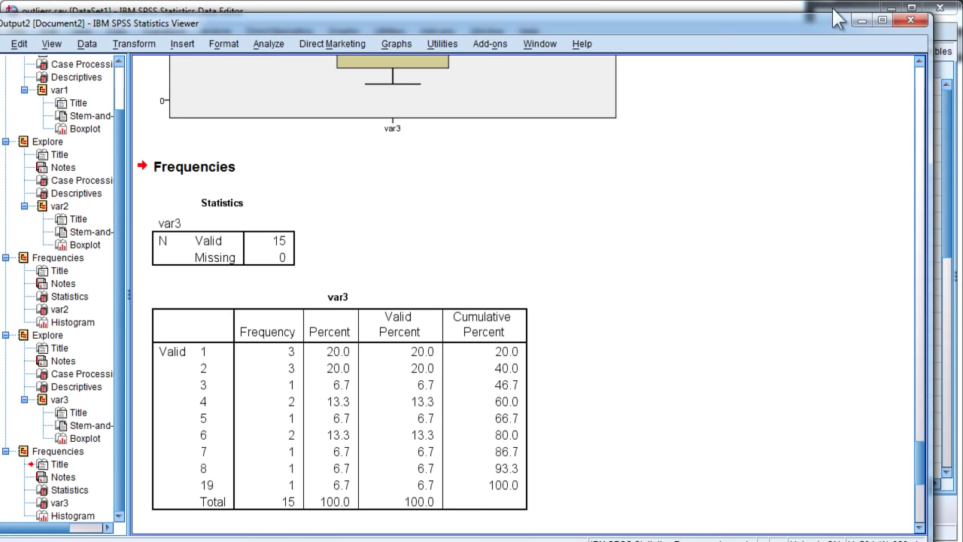
pyautogui.click(363, 290)
pyautogui.scroll(5, 355, 331)
pyautogui.click(356, 330)
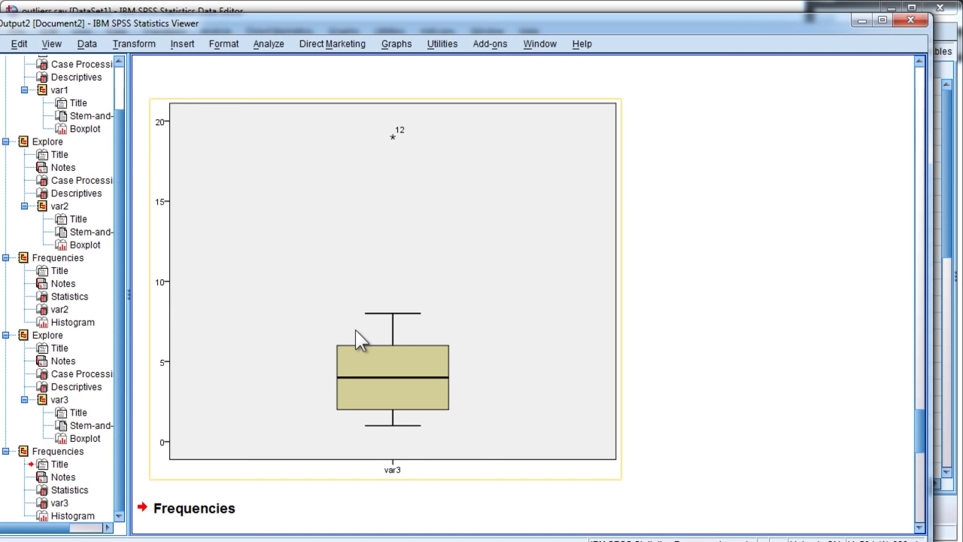
pyautogui.scroll(15, 399, 411)
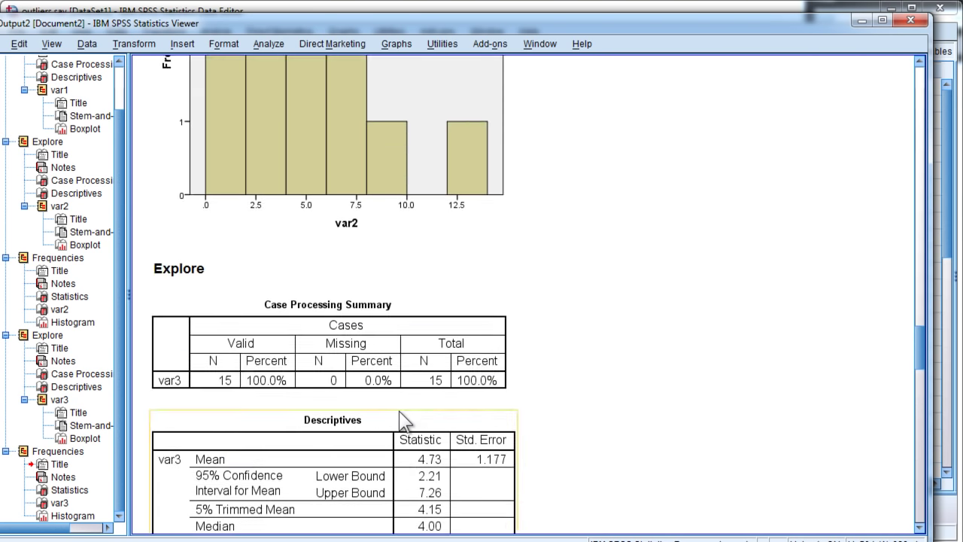
pyautogui.scroll(15, 399, 411)
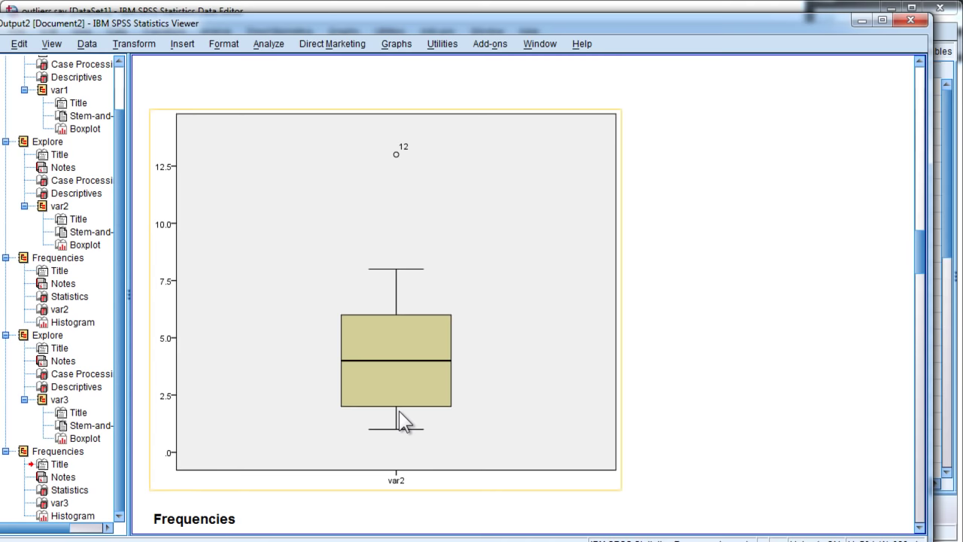
pyautogui.scroll(-15, 399, 402)
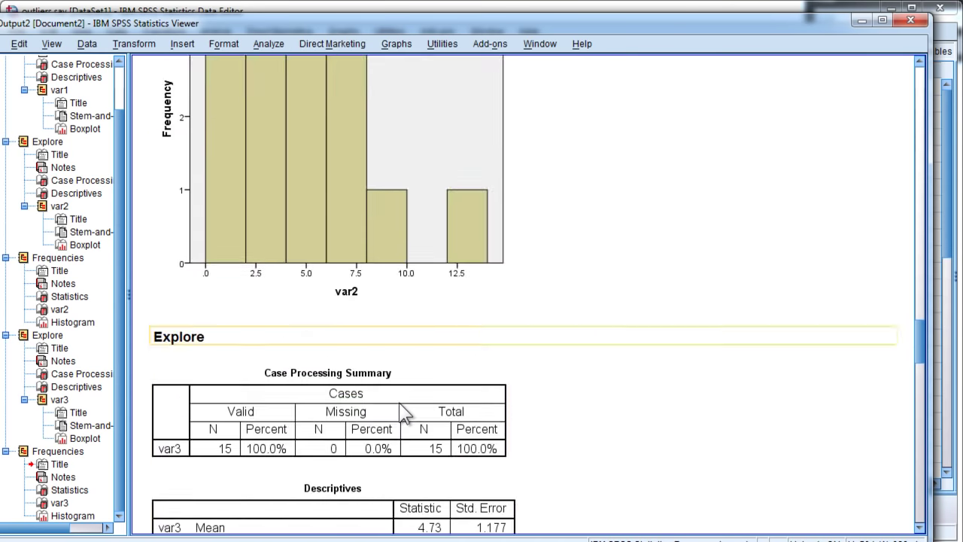
pyautogui.scroll(-15, 398, 403)
pyautogui.click(386, 305)
pyautogui.scroll(3, 386, 304)
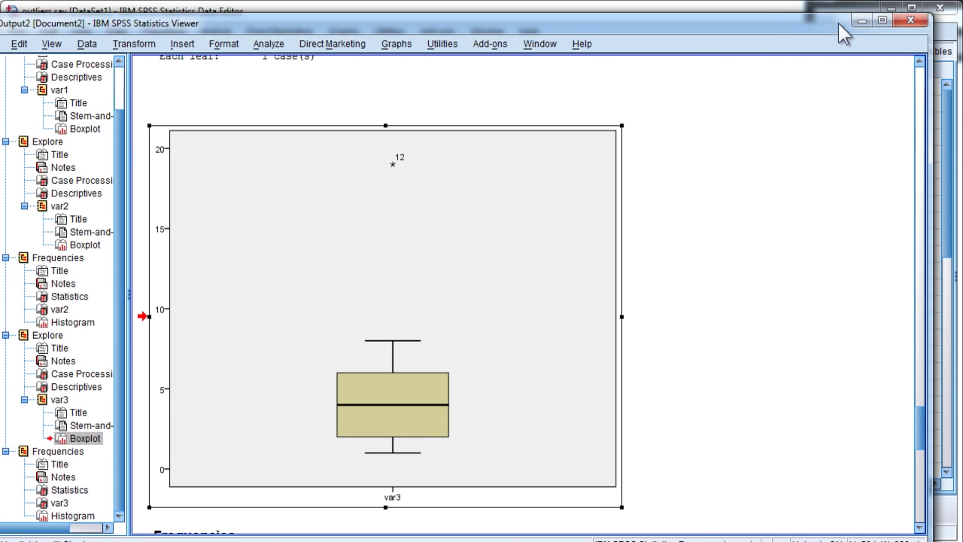
pyautogui.click(863, 21)
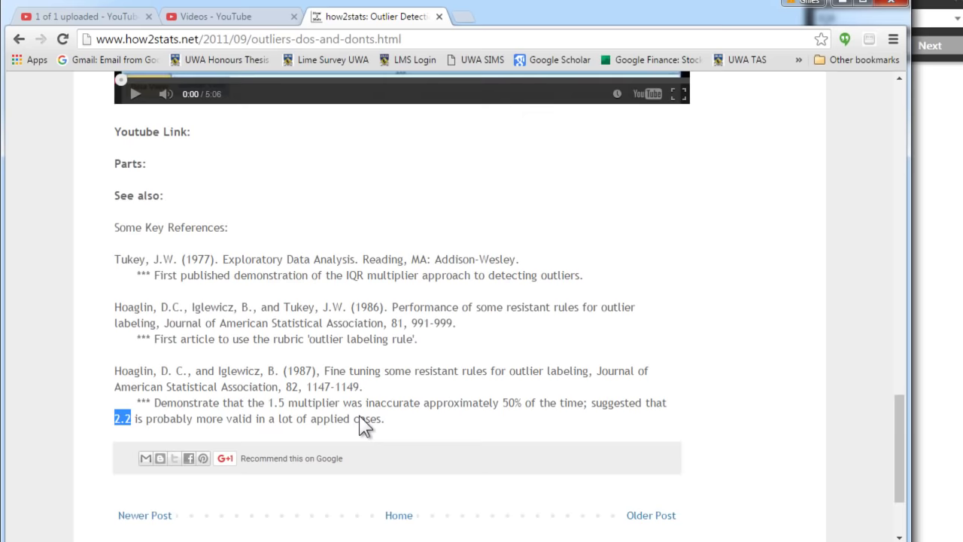
pyautogui.scroll(5, 392, 399)
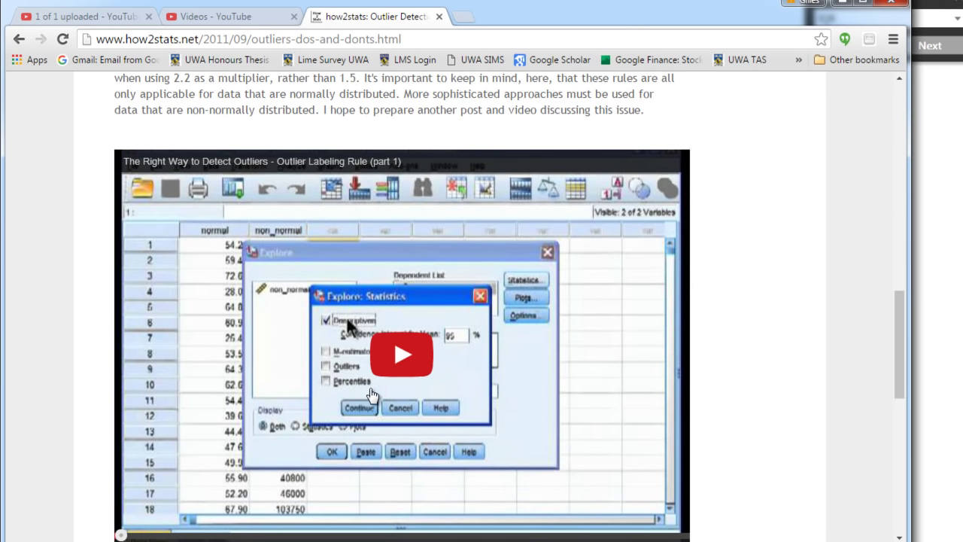
pyautogui.scroll(-1, 365, 397)
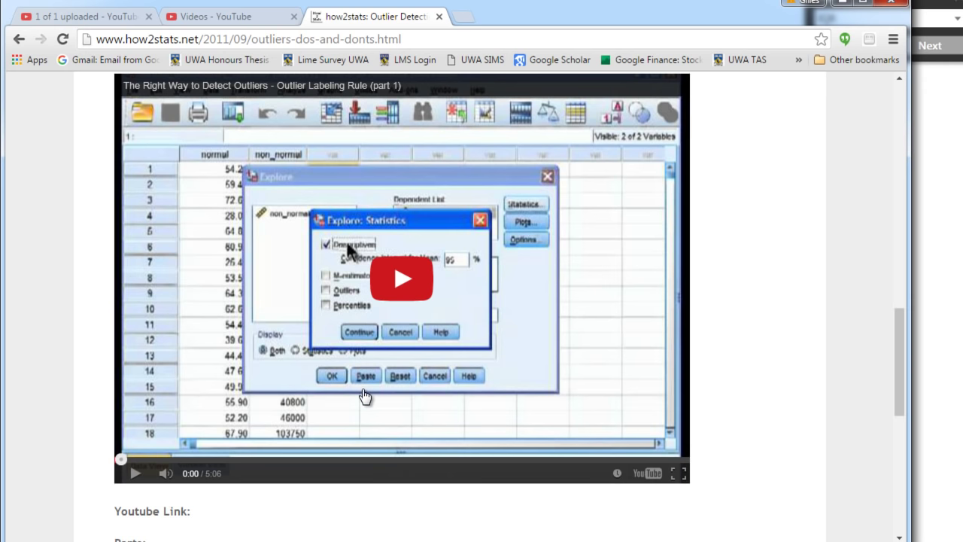
pyautogui.scroll(2, 368, 423)
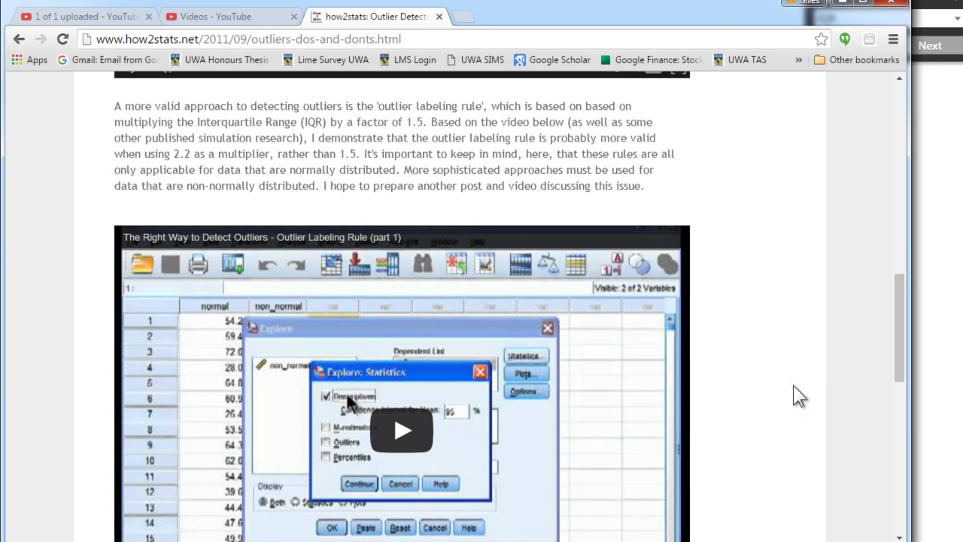
pyautogui.scroll(-6, 793, 386)
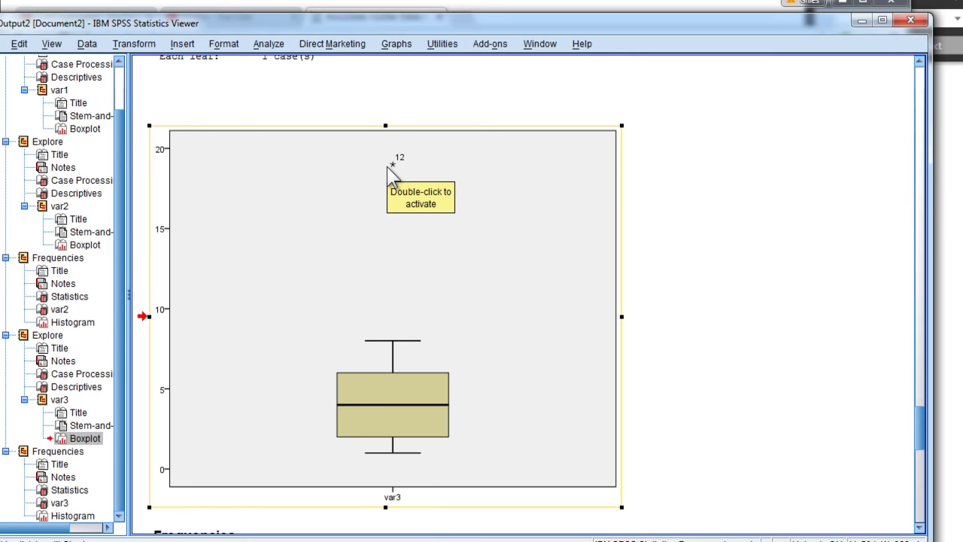
# Scroll up to var2's histogram and boxplot showing case 12 as a circle outlier, then return to Chrome
pyautogui.scroll(15, 490, 209)
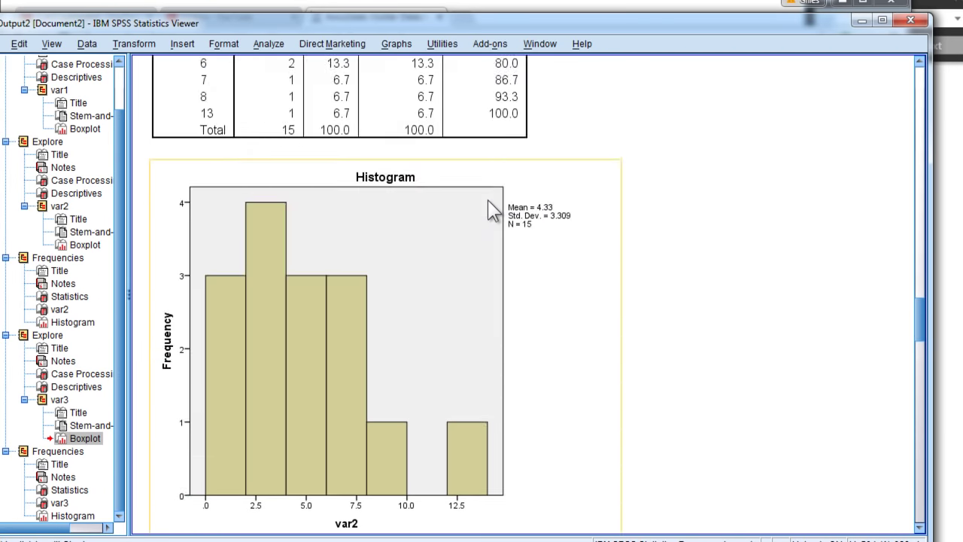
pyautogui.scroll(10, 490, 208)
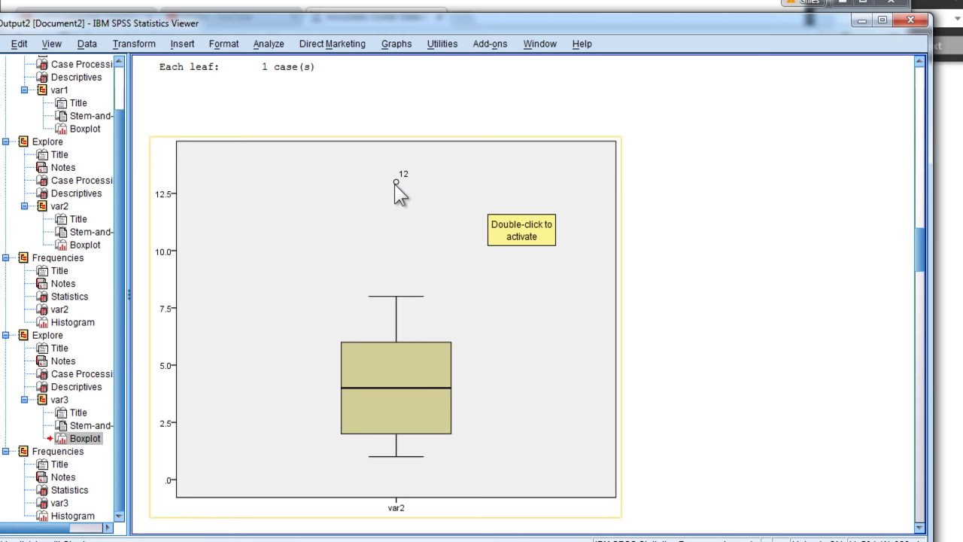
pyautogui.scroll(-8, 394, 184)
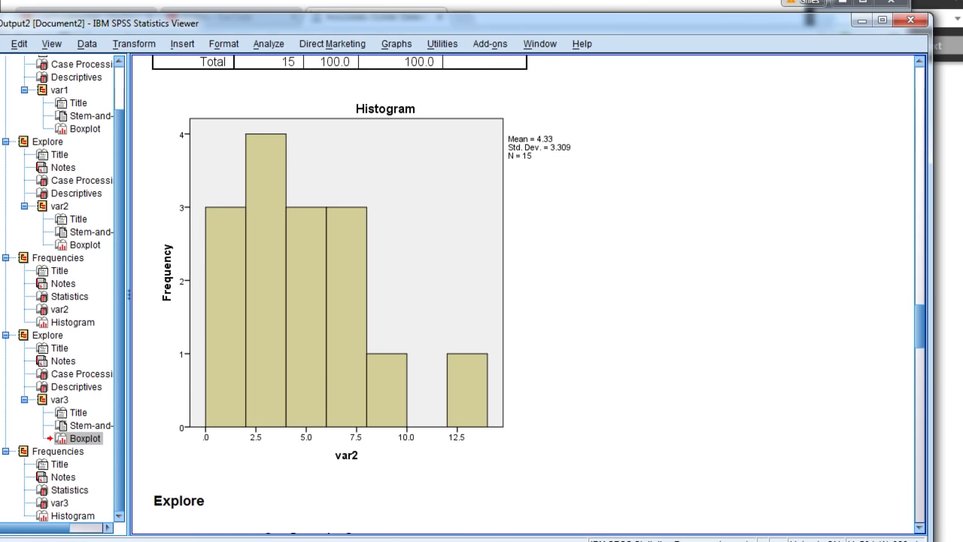
pyautogui.hotkey('alt', 'Tab')
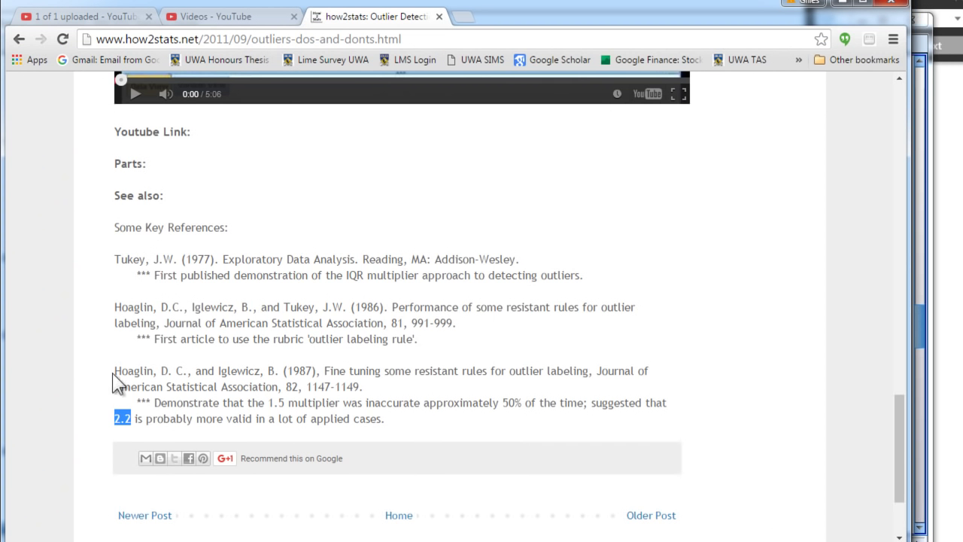
pyautogui.moveTo(112, 370); pyautogui.dragTo(256, 382)
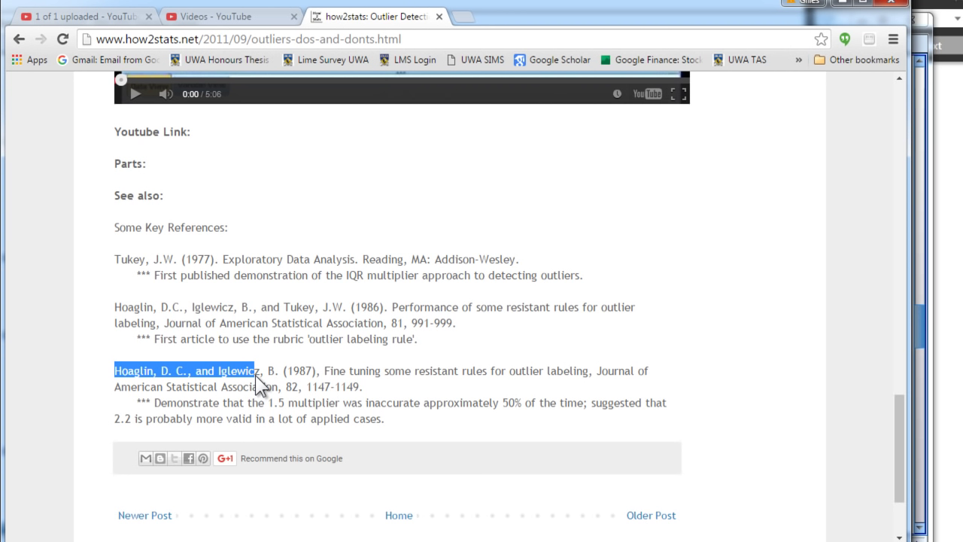